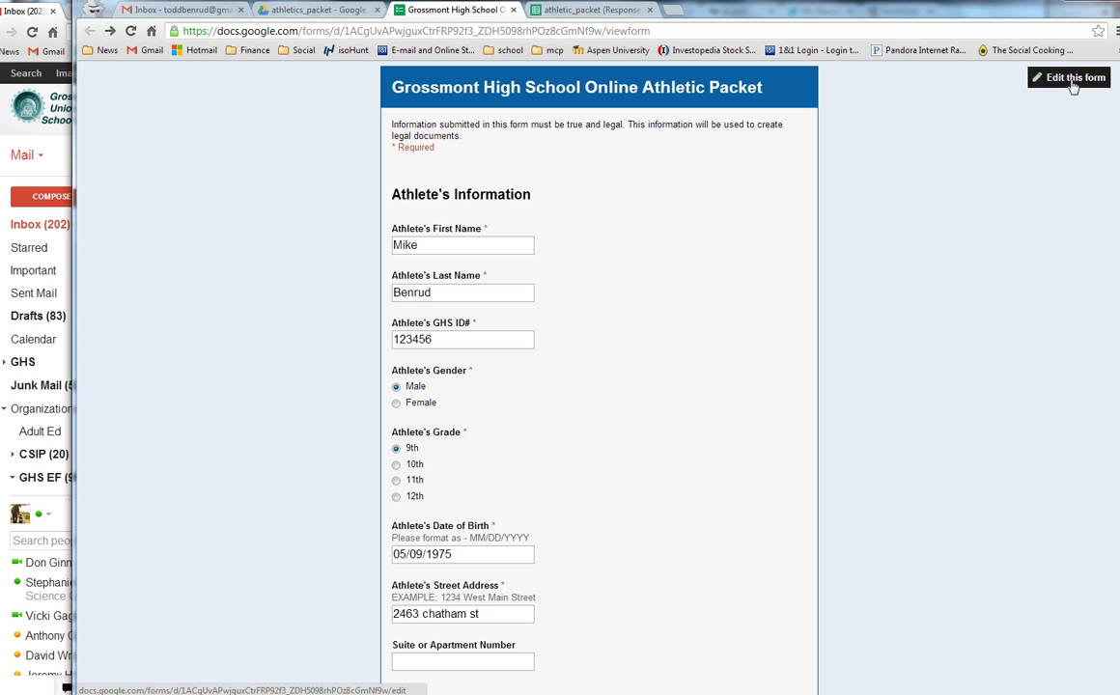
# Review the filled-in Online Athletic Packet form, from the athlete's information through the insurance, medical and emergency contact sections
pyautogui.scroll(-9, 1111, 292)
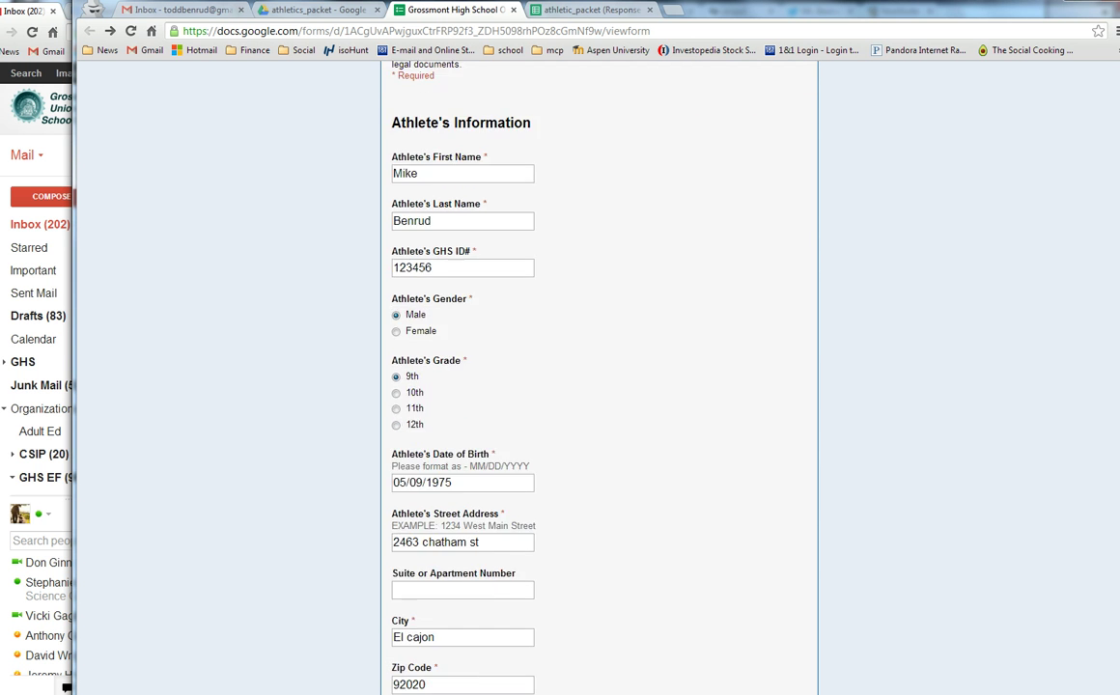
pyautogui.scroll(-10, 1110, 292)
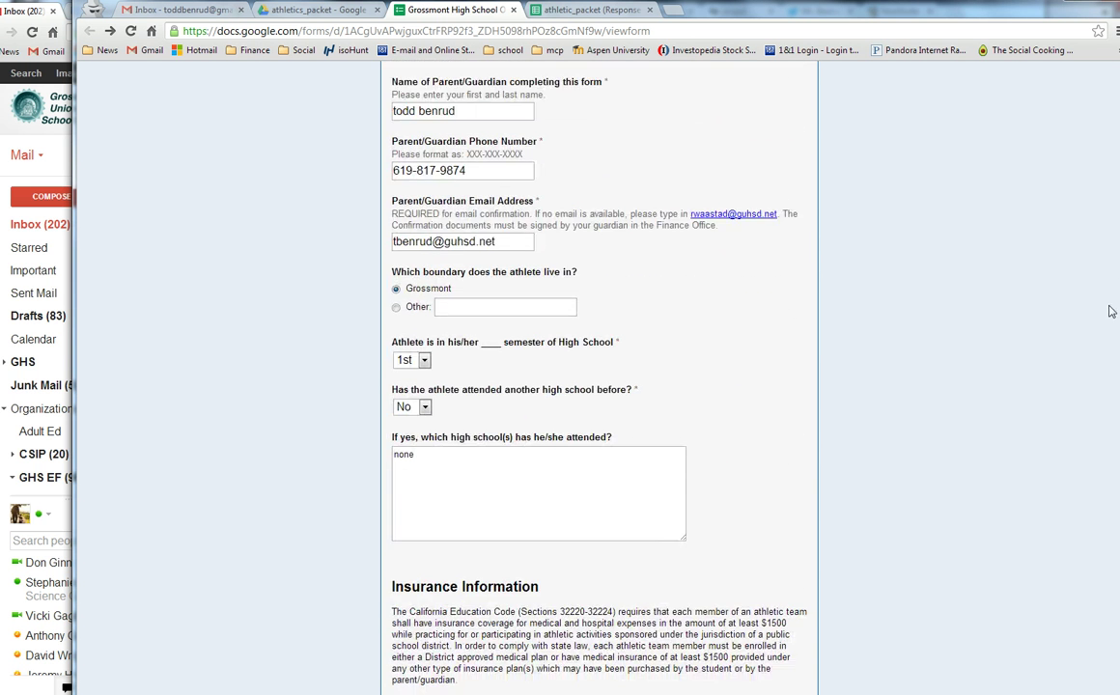
pyautogui.scroll(-12, 1112, 399)
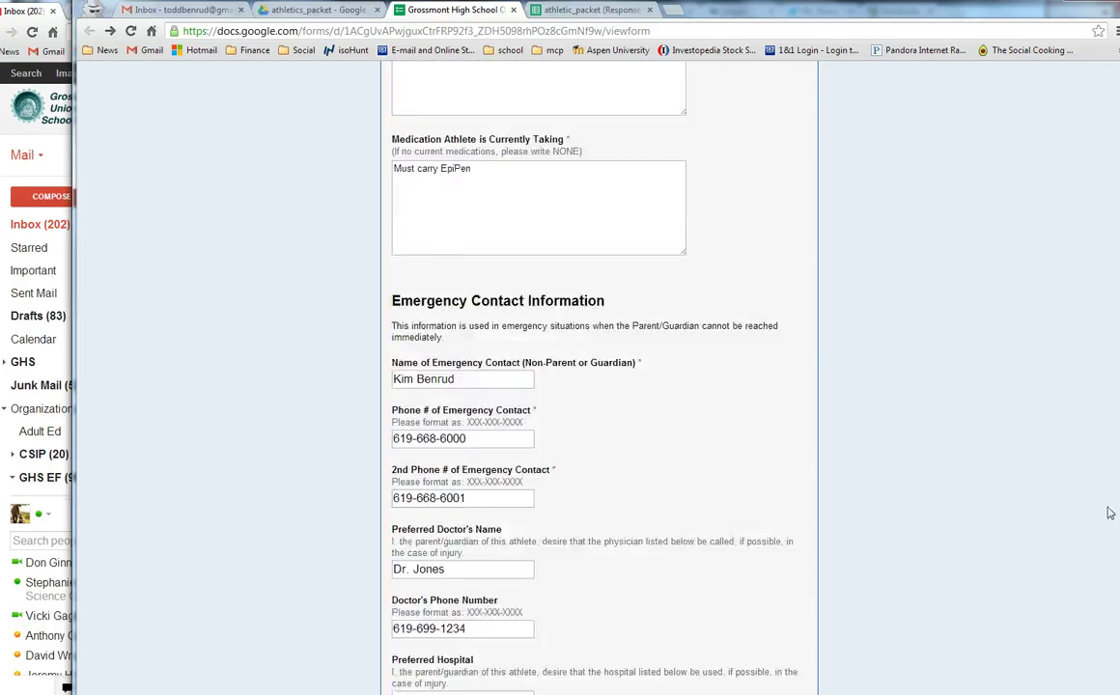
pyautogui.scroll(12, 1110, 646)
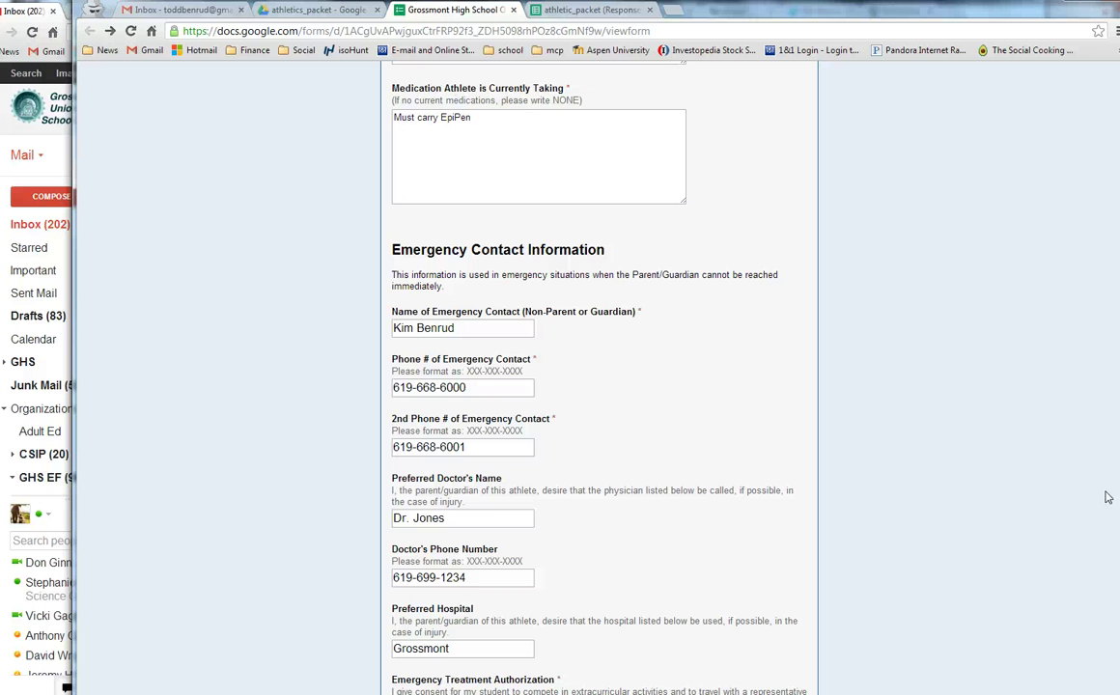
pyautogui.scroll(5, 1108, 497)
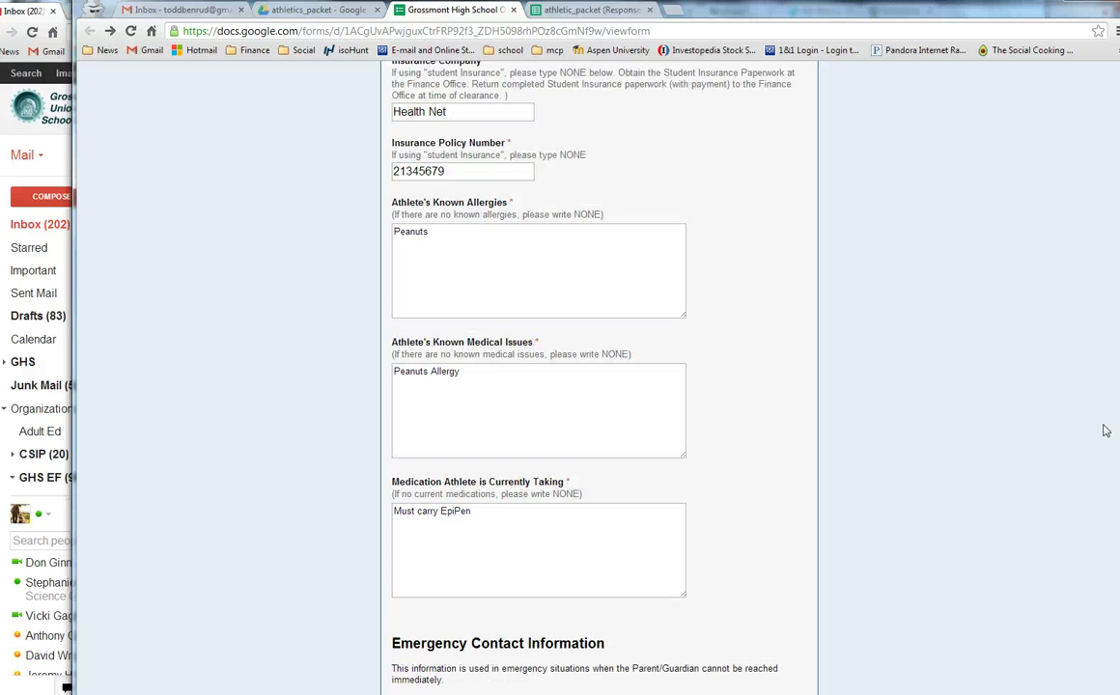
pyautogui.scroll(2, 1105, 406)
pyautogui.scroll(8, 1106, 388)
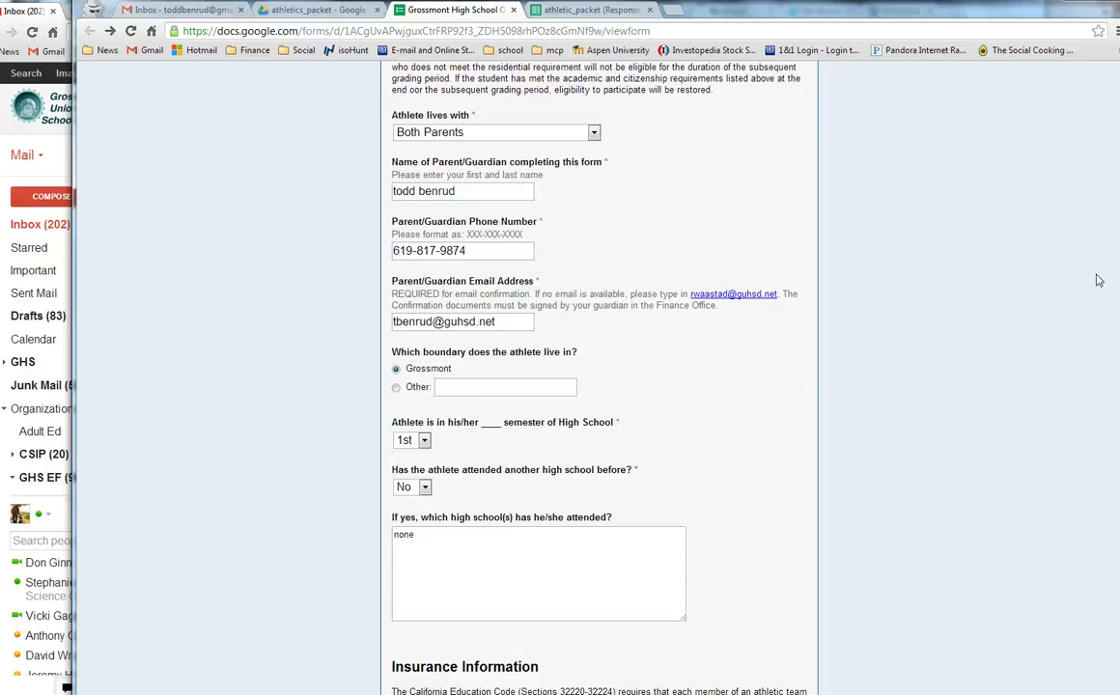
pyautogui.scroll(8, 1089, 225)
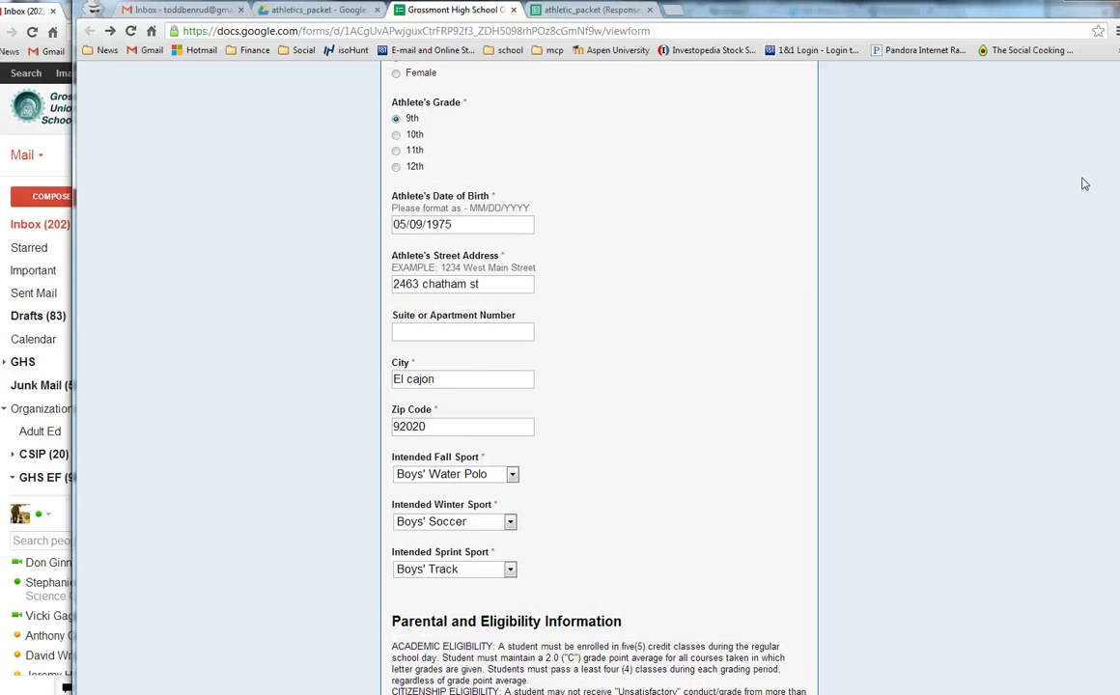
pyautogui.scroll(5, 705, 457)
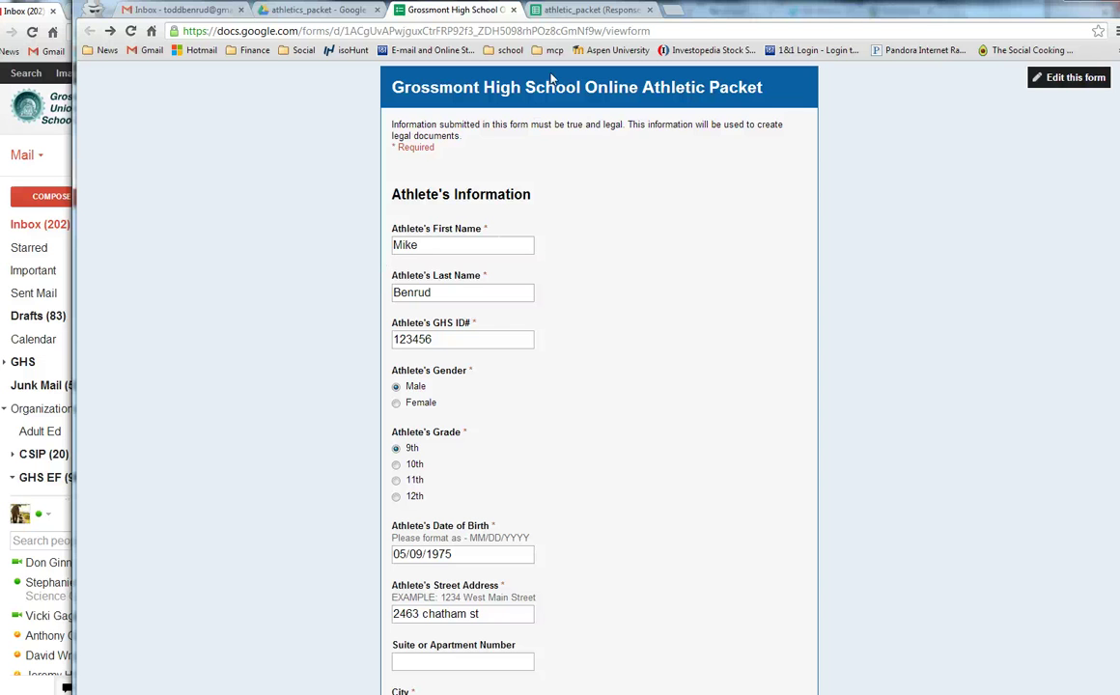
# Switch to the athletic_packet responses spreadsheet and examine the last entries on the Form Responses, BySport and Football sheets
pyautogui.click(587, 11)
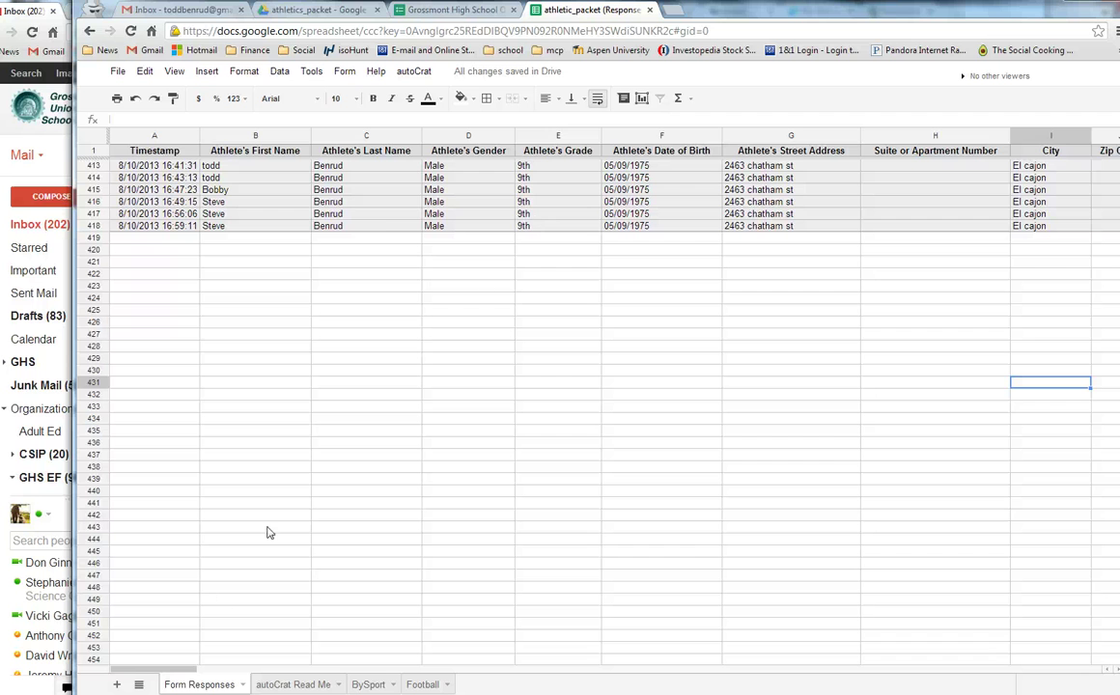
pyautogui.moveTo(121, 669); pyautogui.dragTo(154, 657)
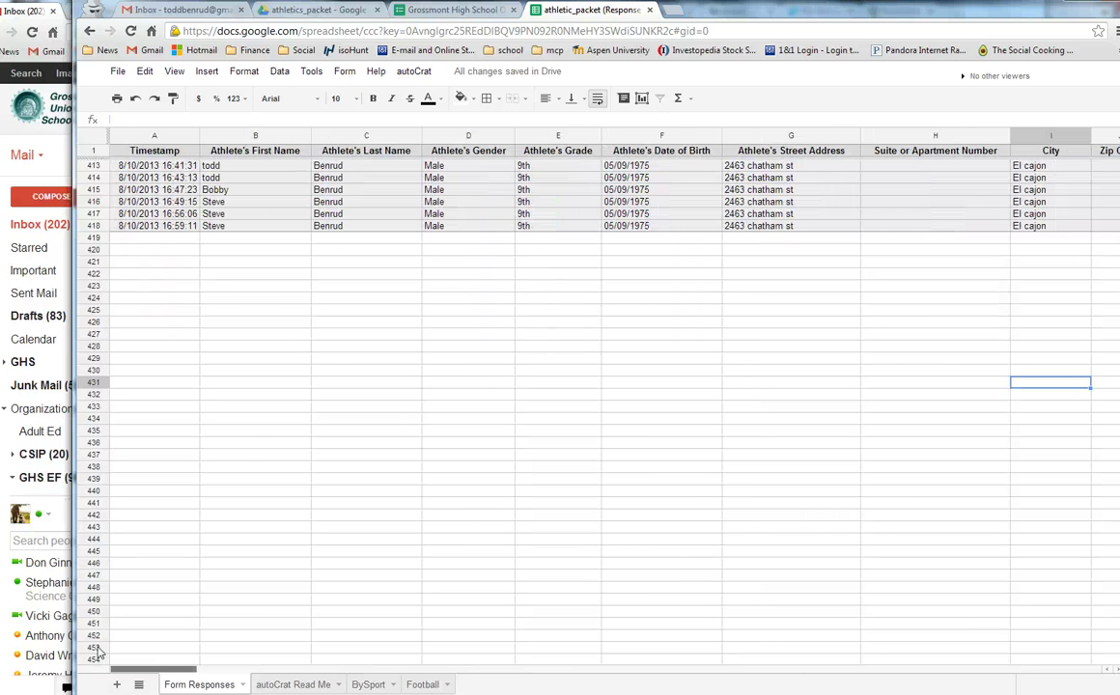
pyautogui.click(371, 685)
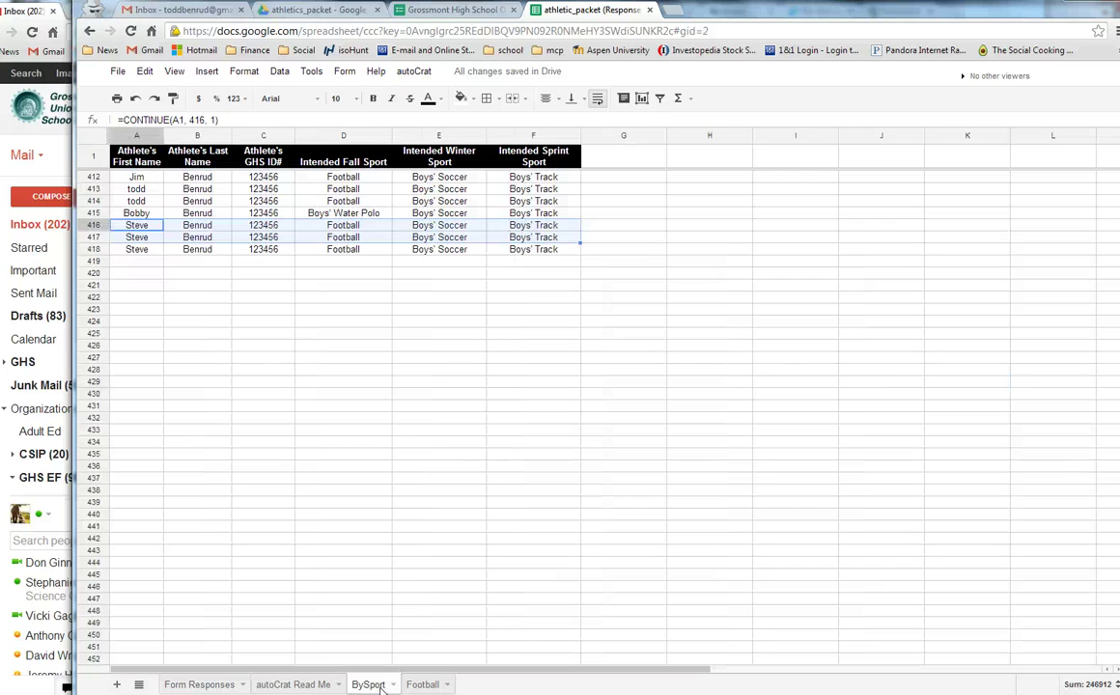
pyautogui.click(446, 364)
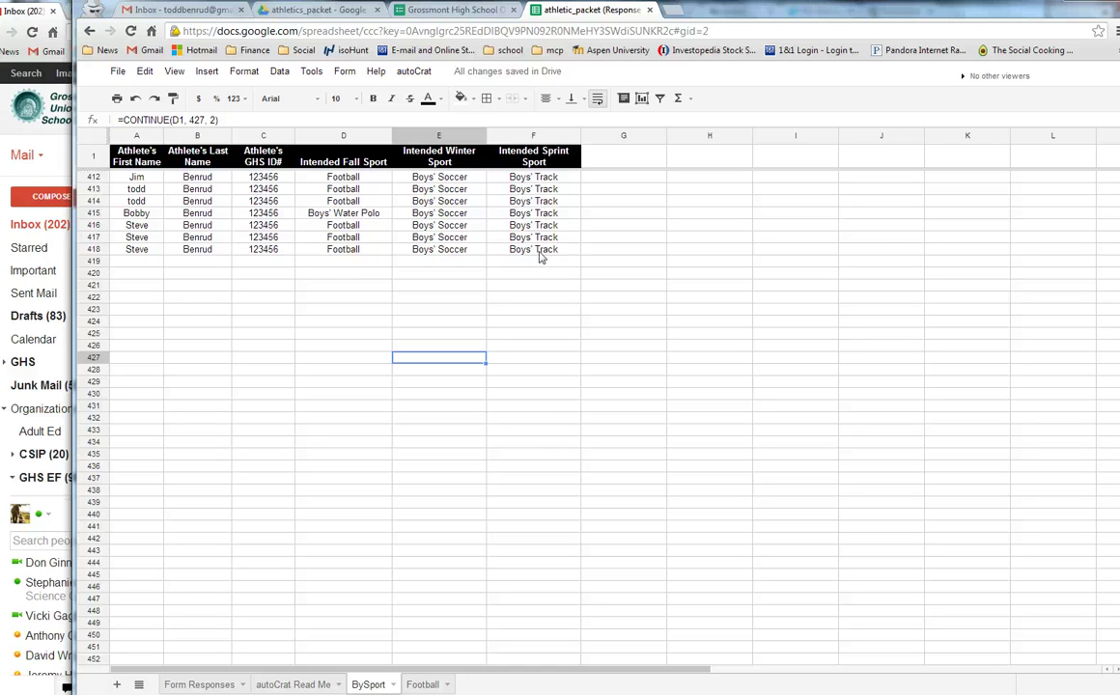
pyautogui.click(422, 684)
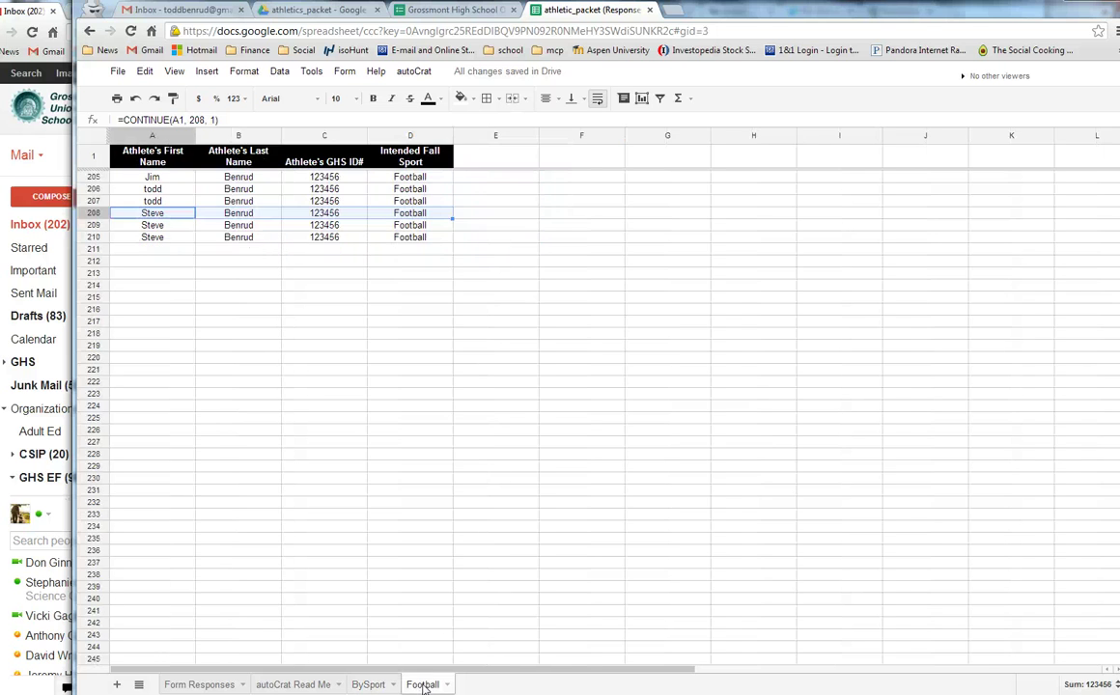
pyautogui.click(504, 530)
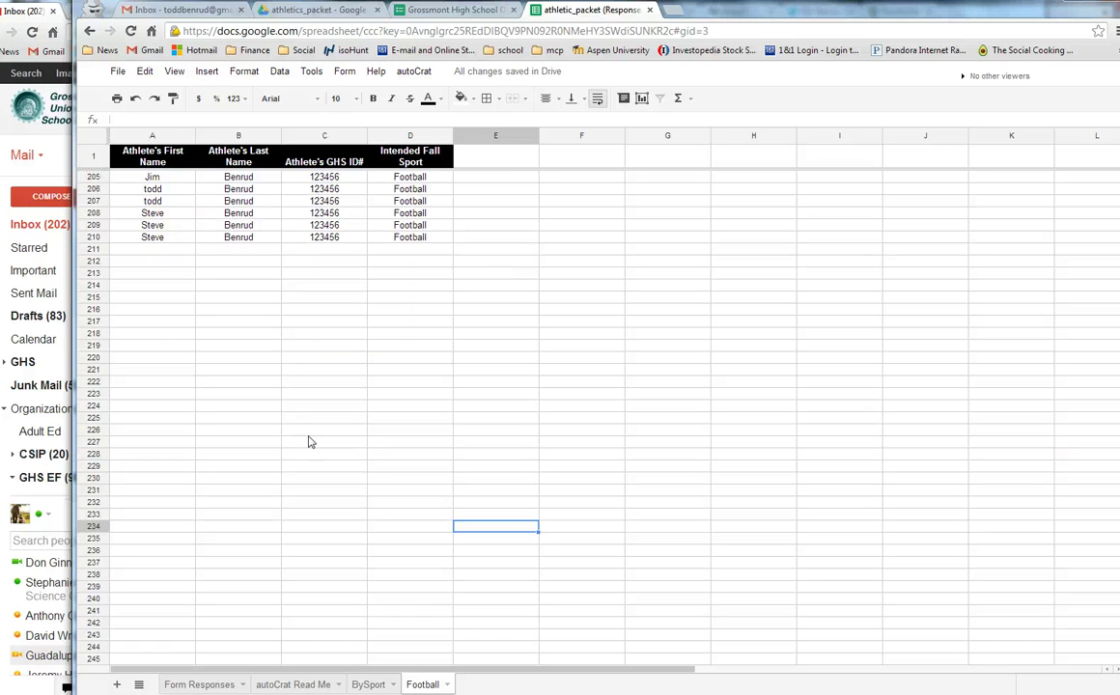
# Return to the athletic packet form, choose Boys' Water Polo as the intended fall sport, and submit the form
pyautogui.click(437, 14)
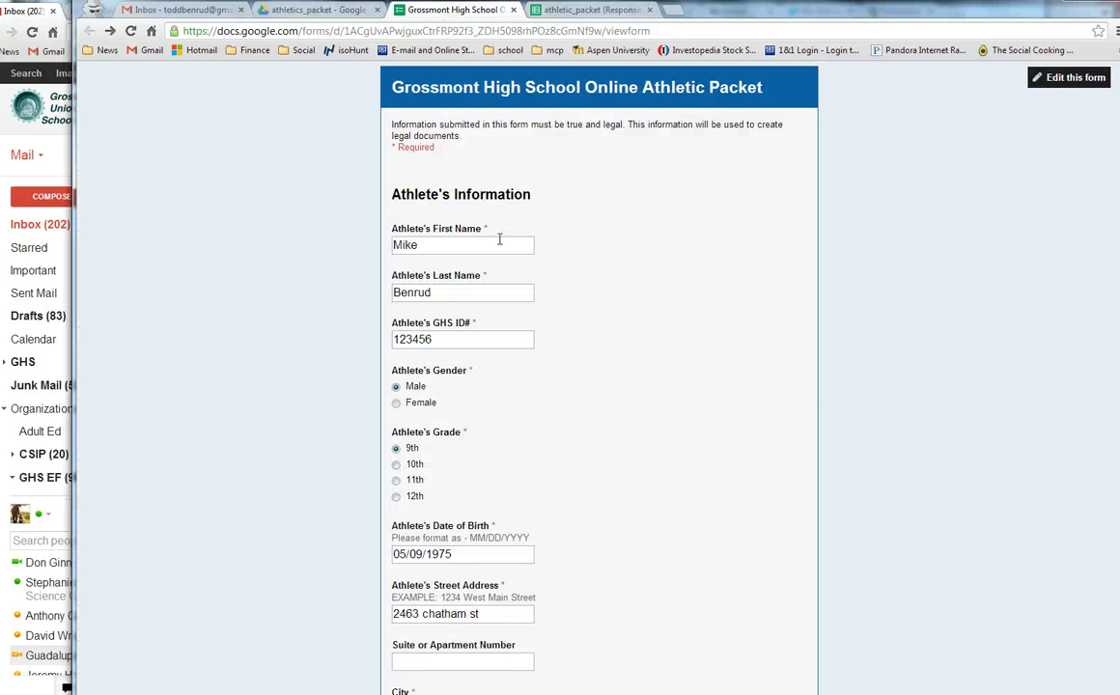
pyautogui.doubleClick(447, 244)
pyautogui.scroll(-5, 338, 387)
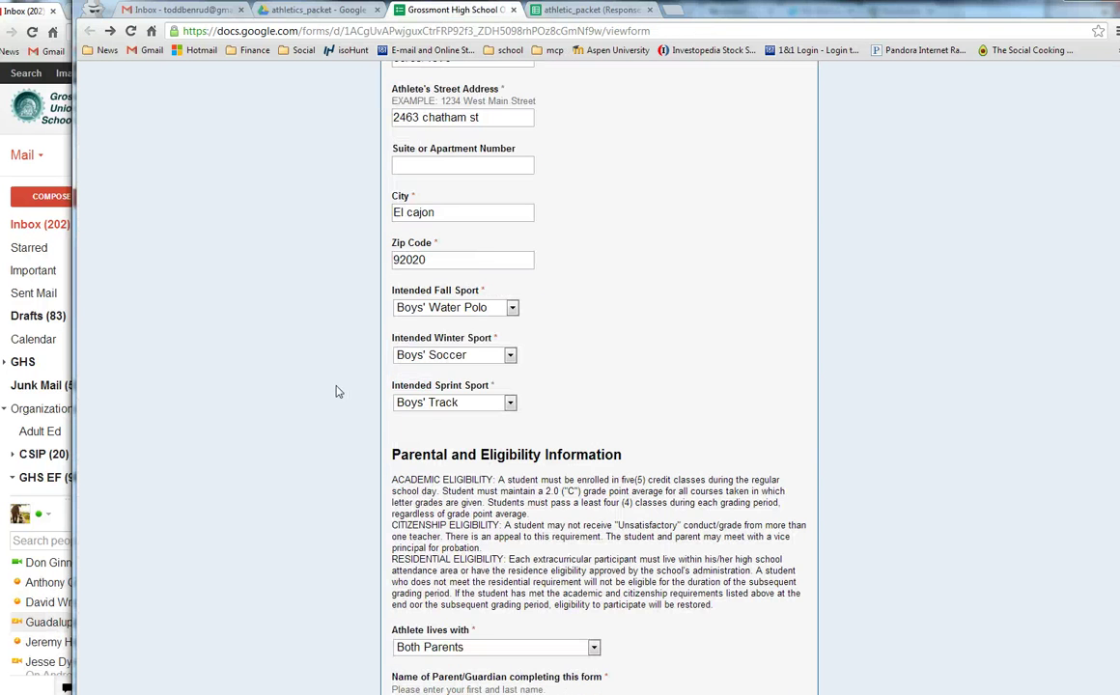
pyautogui.click(456, 307)
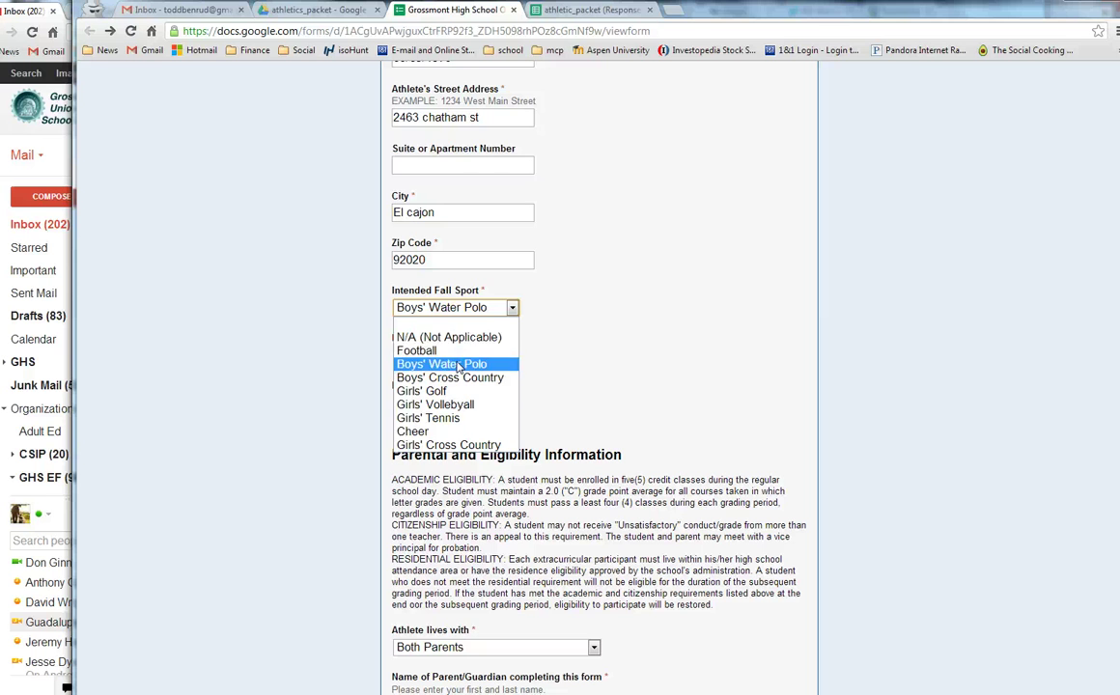
pyautogui.click(458, 365)
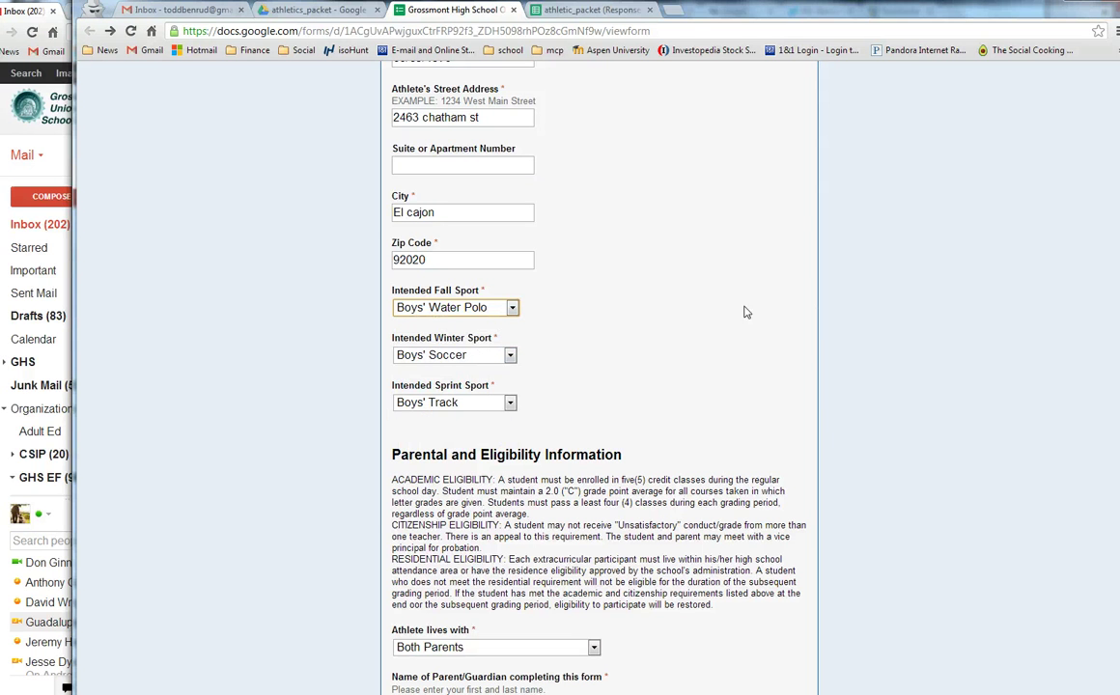
pyautogui.scroll(-20, 1107, 666)
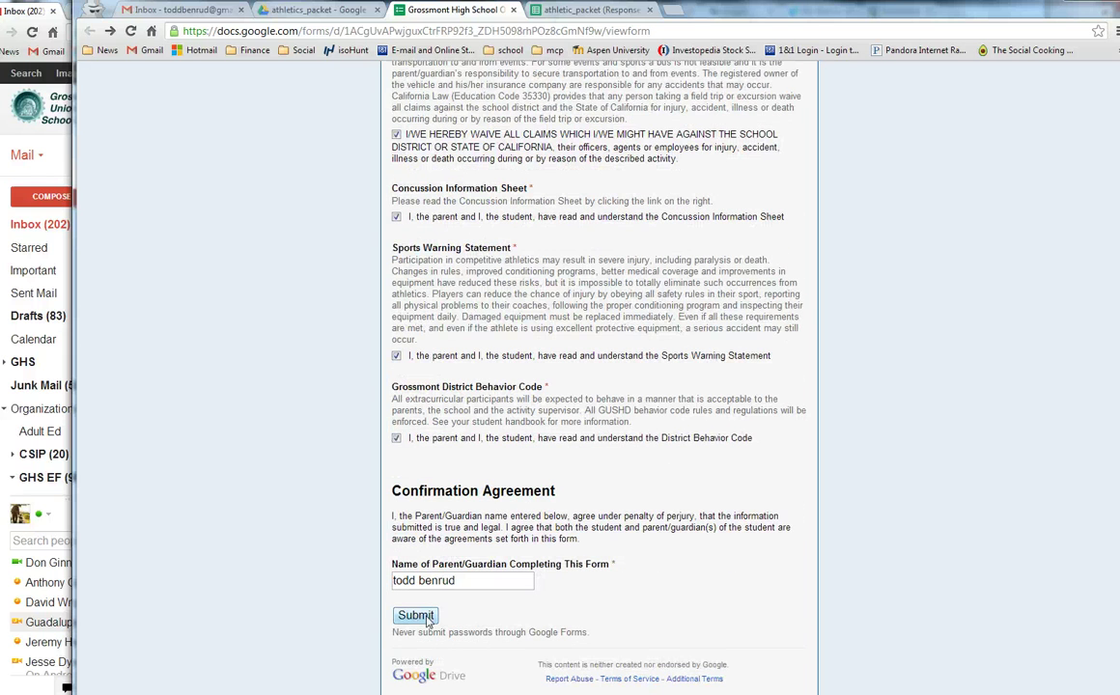
pyautogui.click(428, 619)
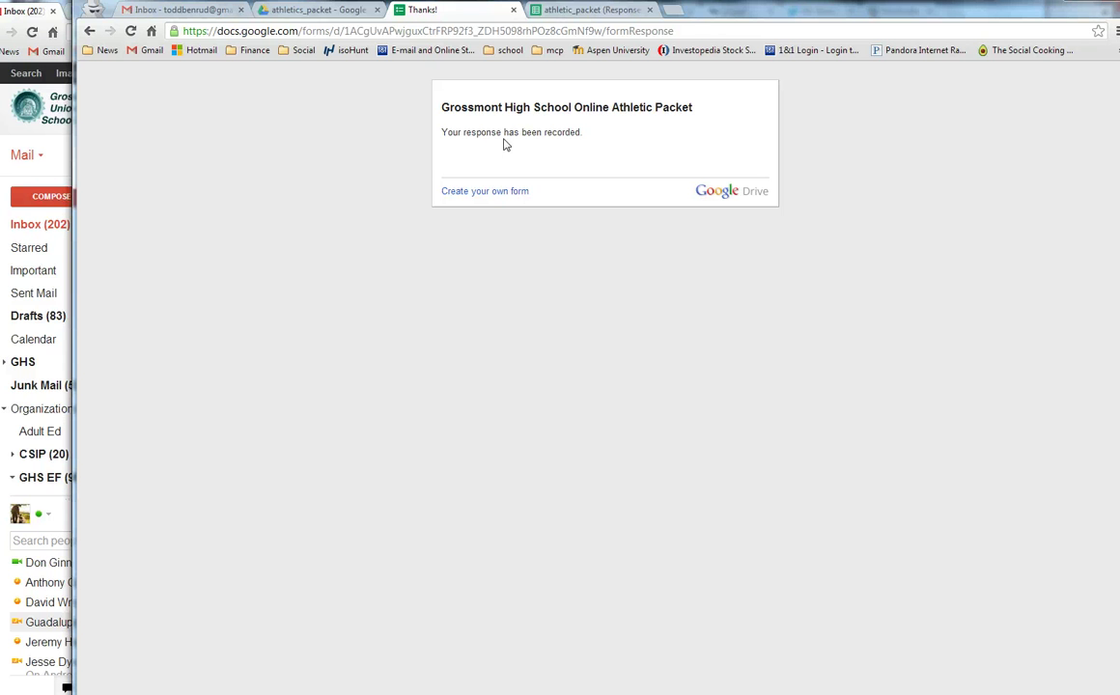
# Check the new entry in row 419 of the Form Responses sheet, including name, city and intended fall sport
pyautogui.click(583, 11)
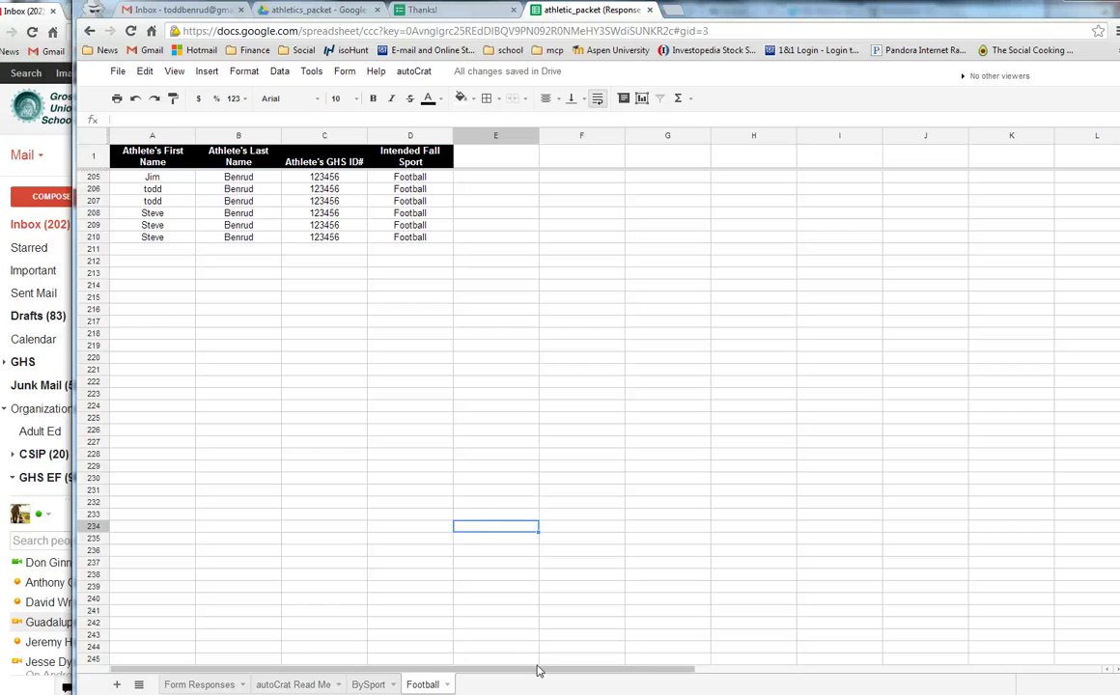
pyautogui.click(224, 684)
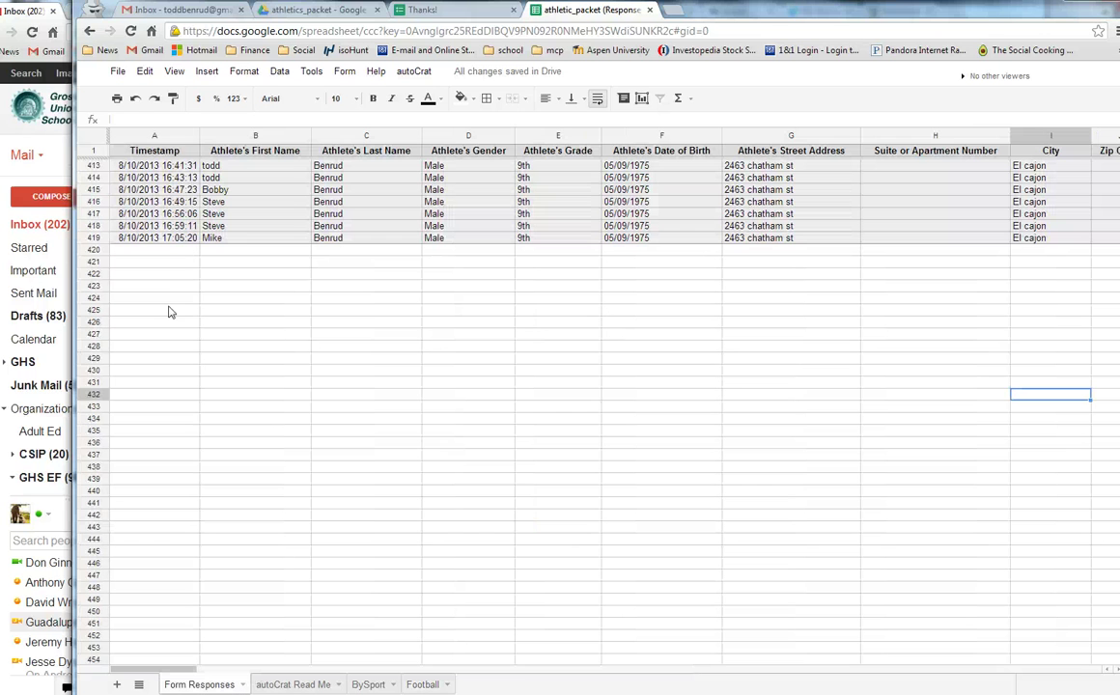
pyautogui.click(213, 238)
pyautogui.click(318, 239)
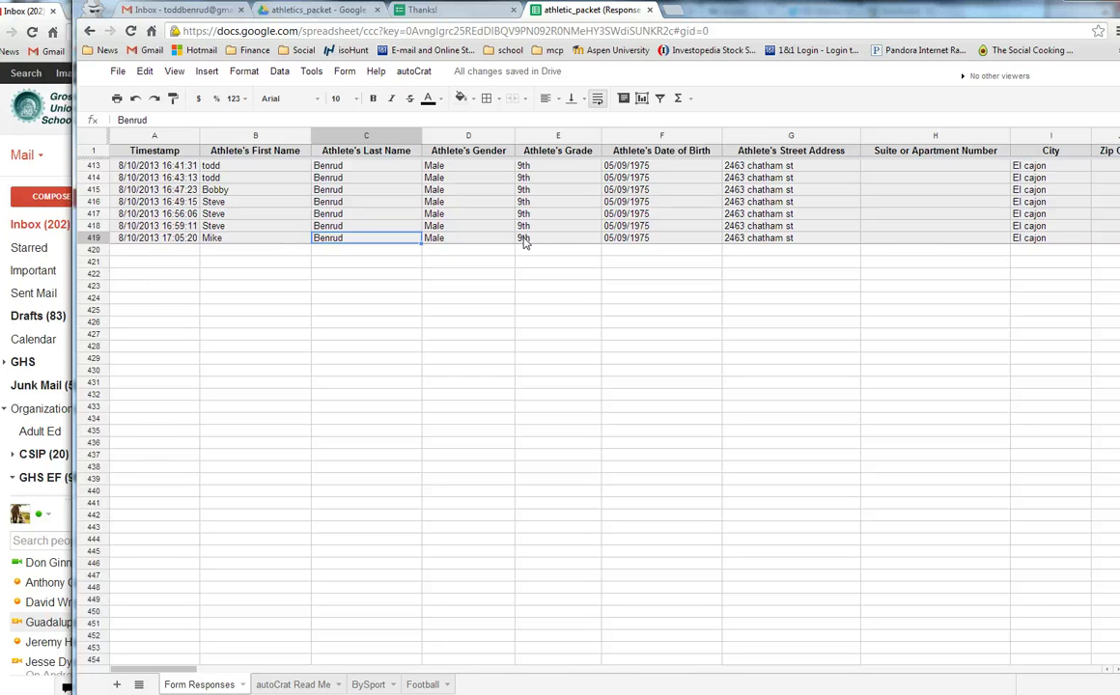
pyautogui.click(1038, 242)
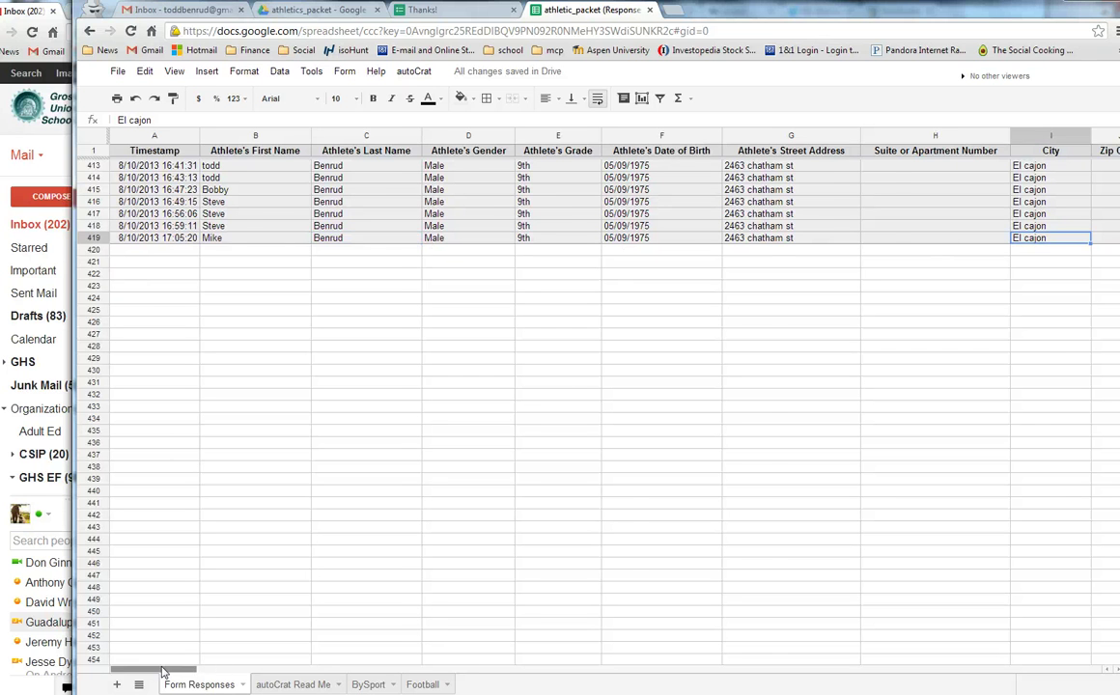
pyautogui.moveTo(154, 670); pyautogui.dragTo(200, 671)
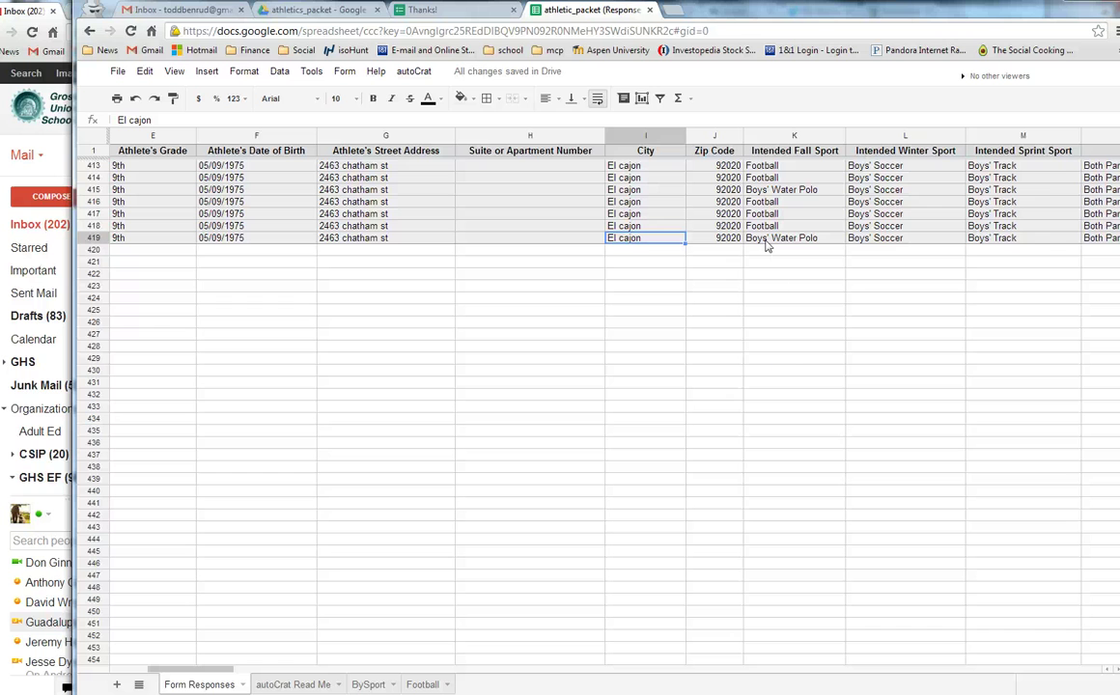
pyautogui.click(766, 241)
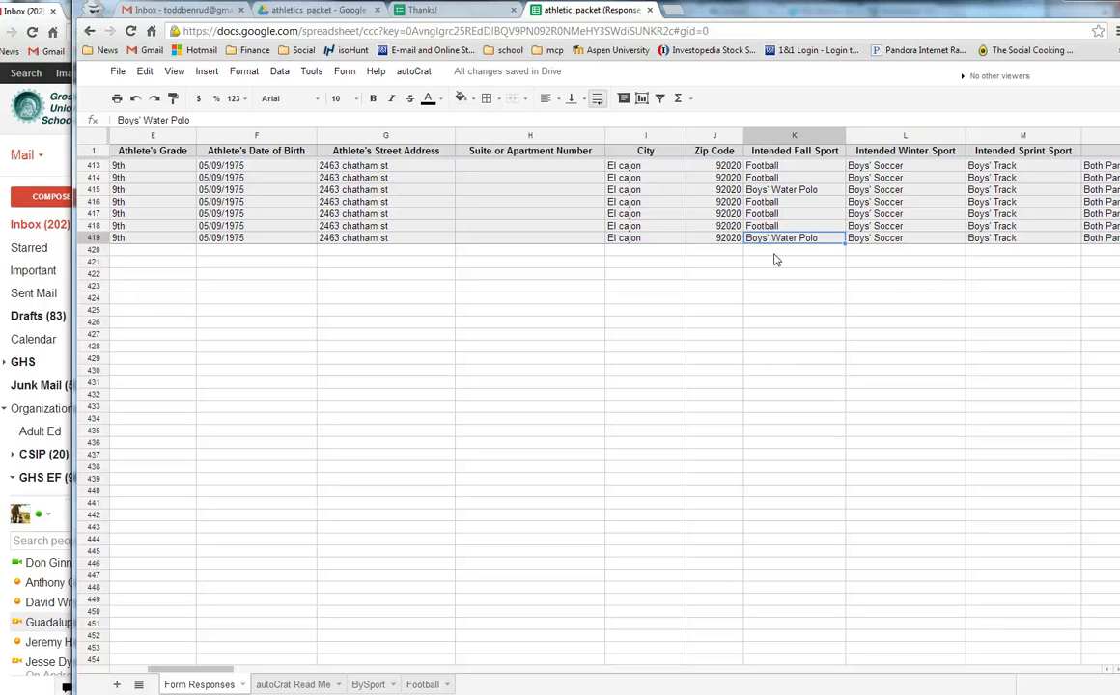
# Check the new athlete's row 419 on the BySport sheet, from first name across the three intended sports
pyautogui.click(368, 685)
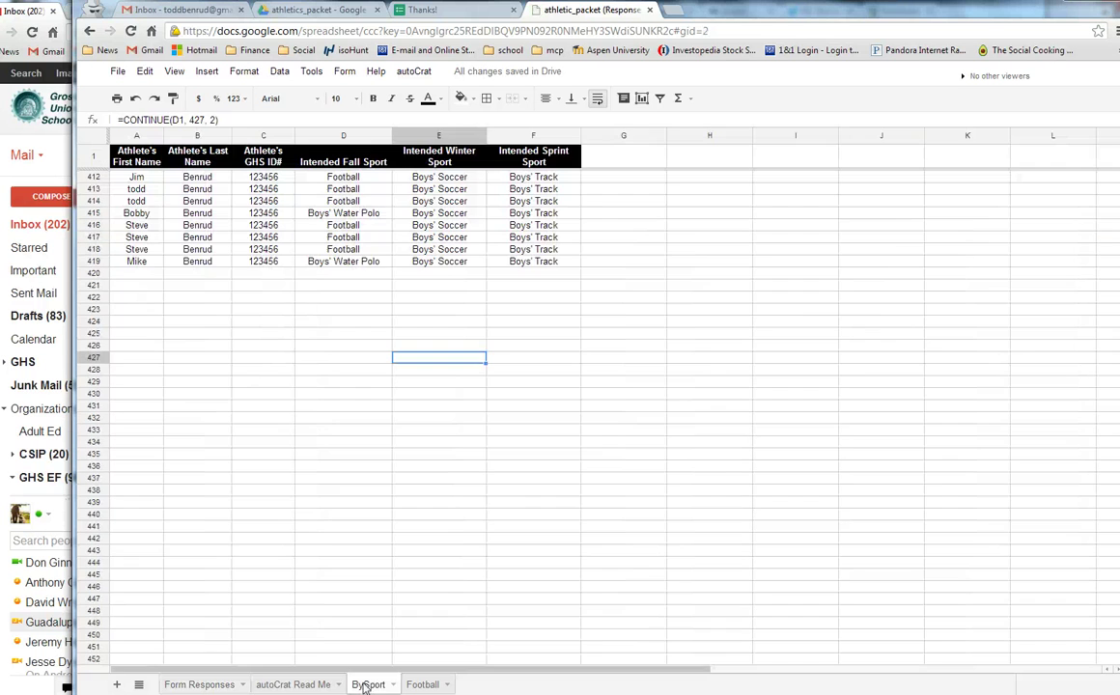
pyautogui.click(136, 260)
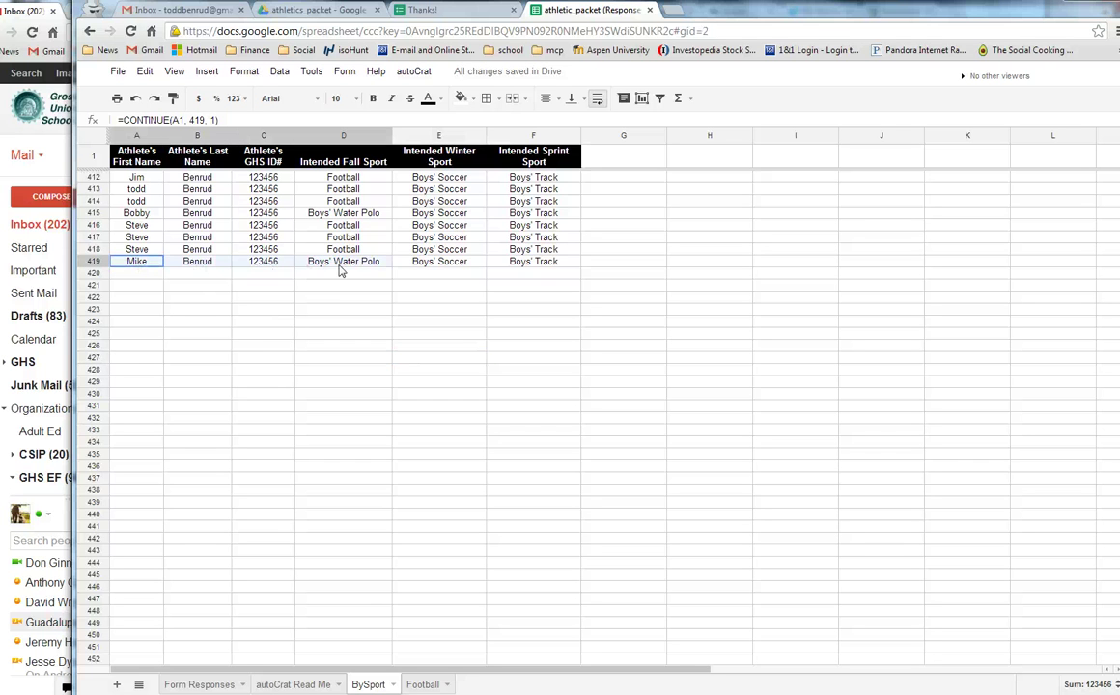
pyautogui.moveTo(340, 270); pyautogui.dragTo(557, 271)
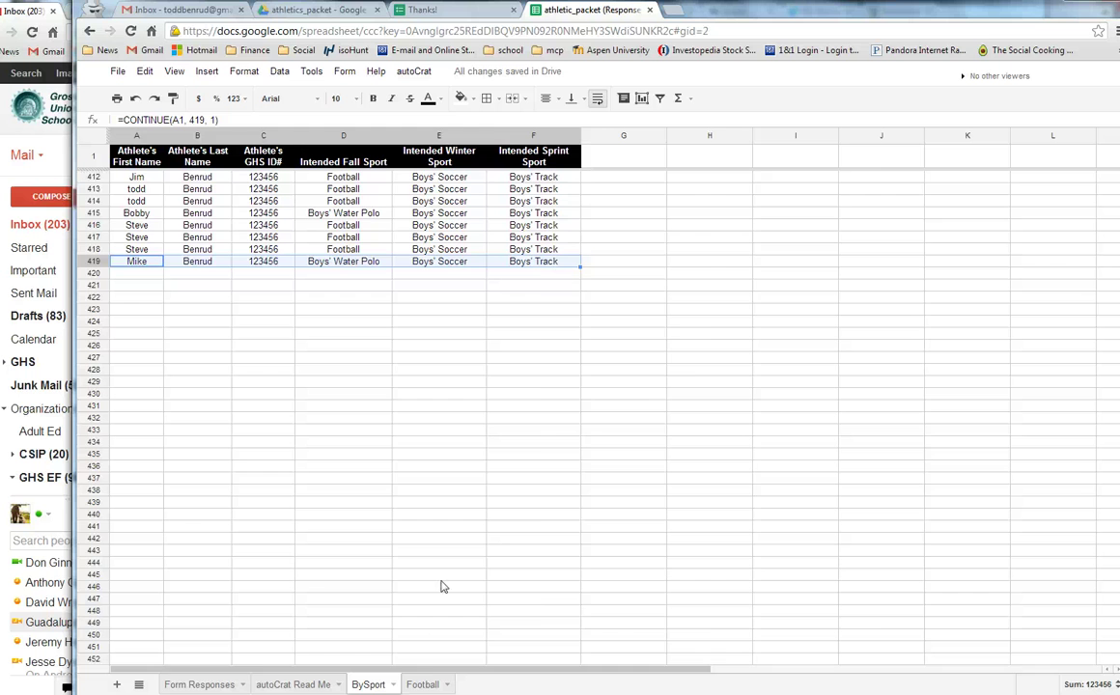
# Check the last entry on the Football sheet, row 210, and return through BySport to the Form Responses sheet
pyautogui.click(422, 684)
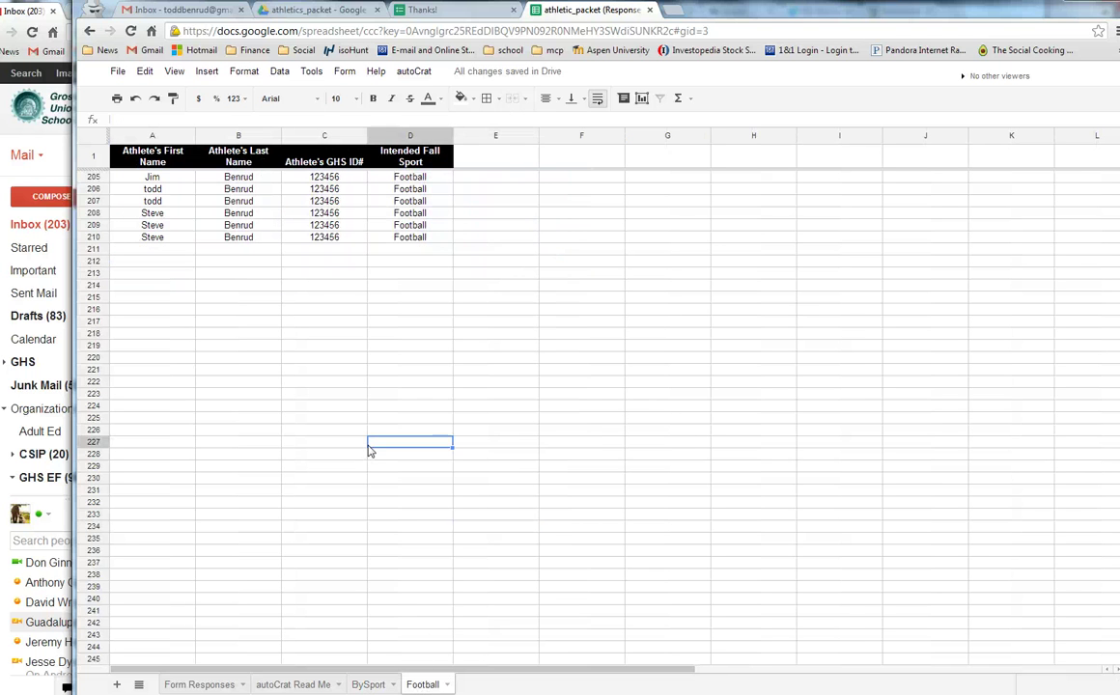
pyautogui.click(126, 236)
pyautogui.moveTo(227, 244); pyautogui.dragTo(412, 245)
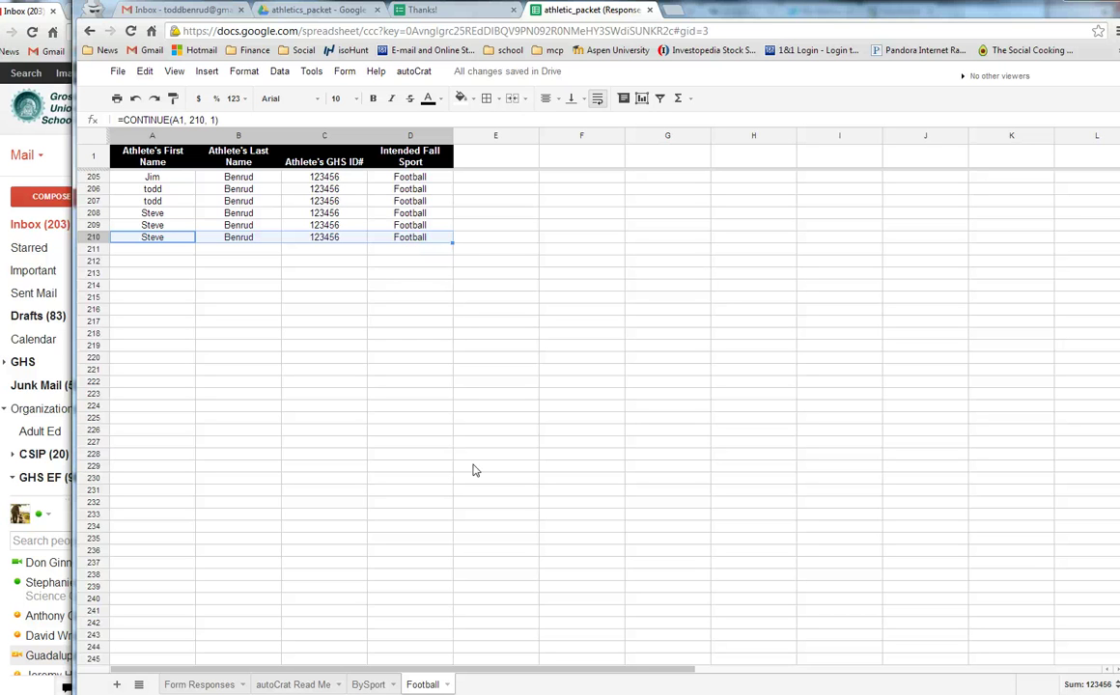
pyautogui.click(370, 686)
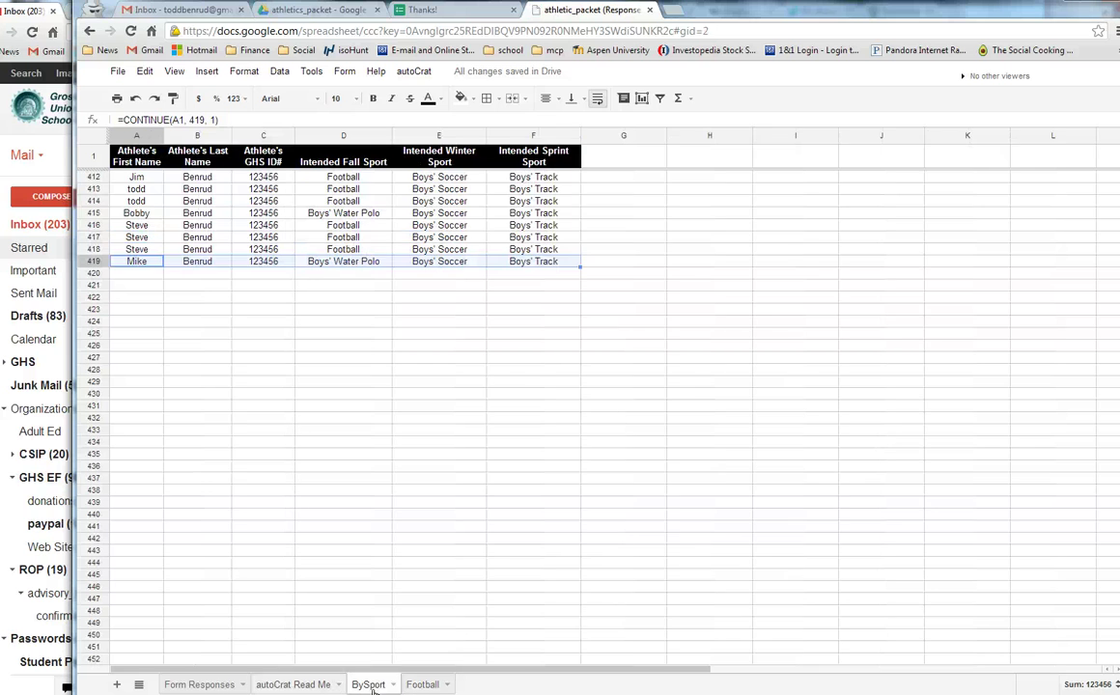
pyautogui.click(191, 684)
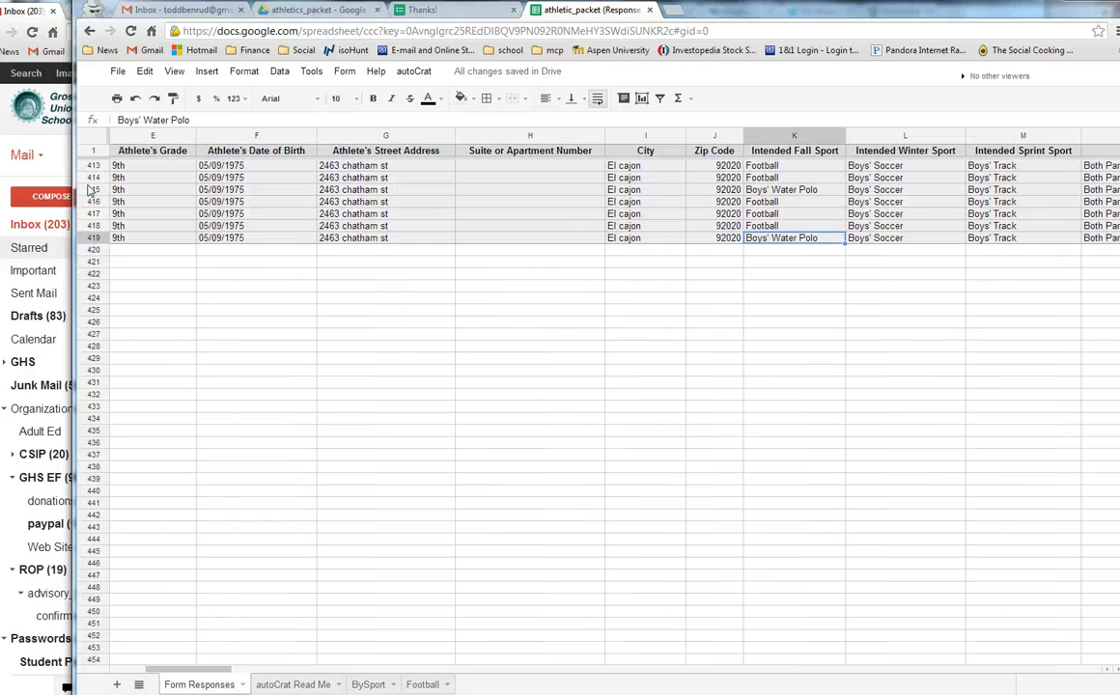
# Switch to the Gmail inbox window and open the new "GHS Athletic Registration Packet Instructions" email
pyautogui.click(58, 172)
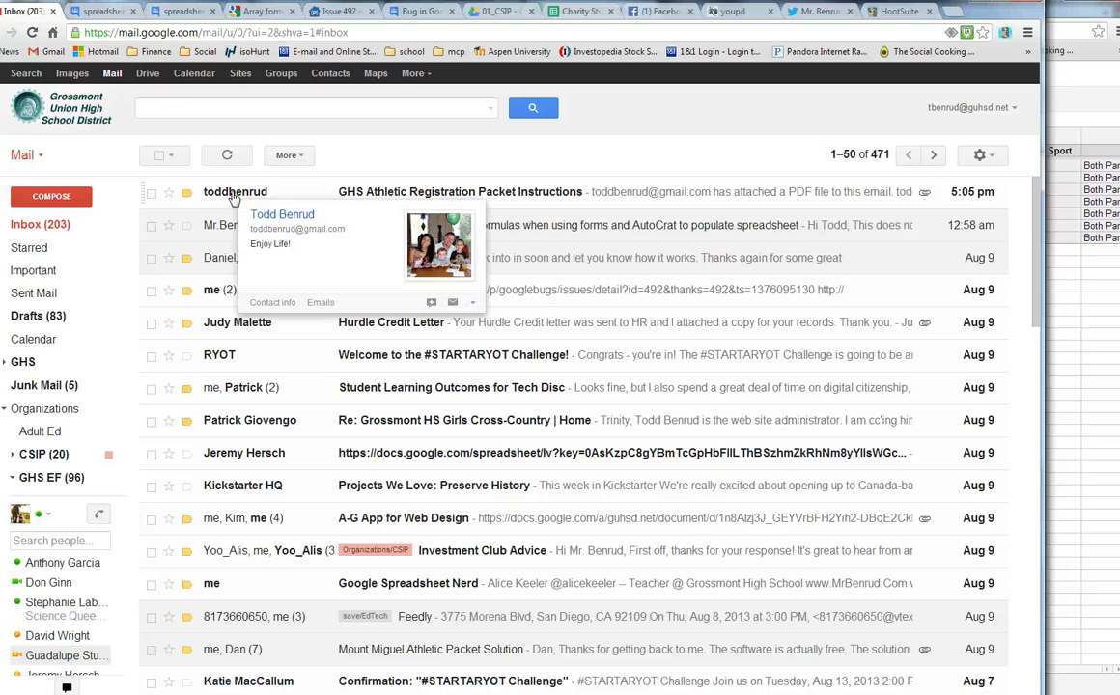
pyautogui.click(411, 192)
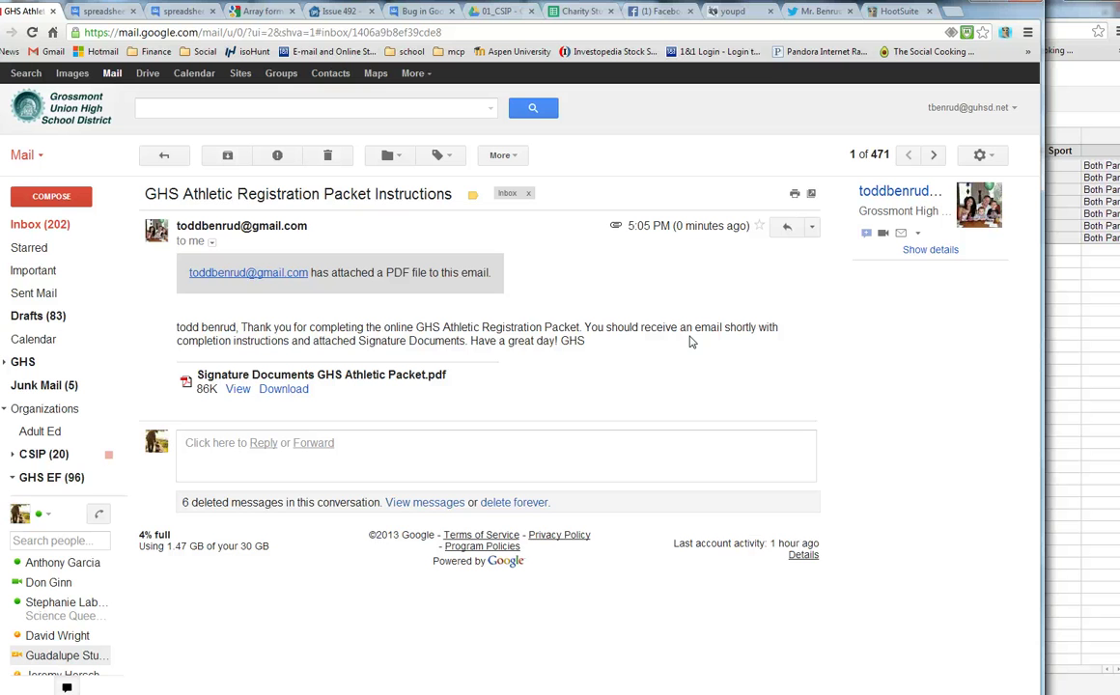
# Download and open Signature Documents GHS Athletic Packet.pdf, and check the student, parent, insurance and policy fields heading its signature page
pyautogui.click(280, 392)
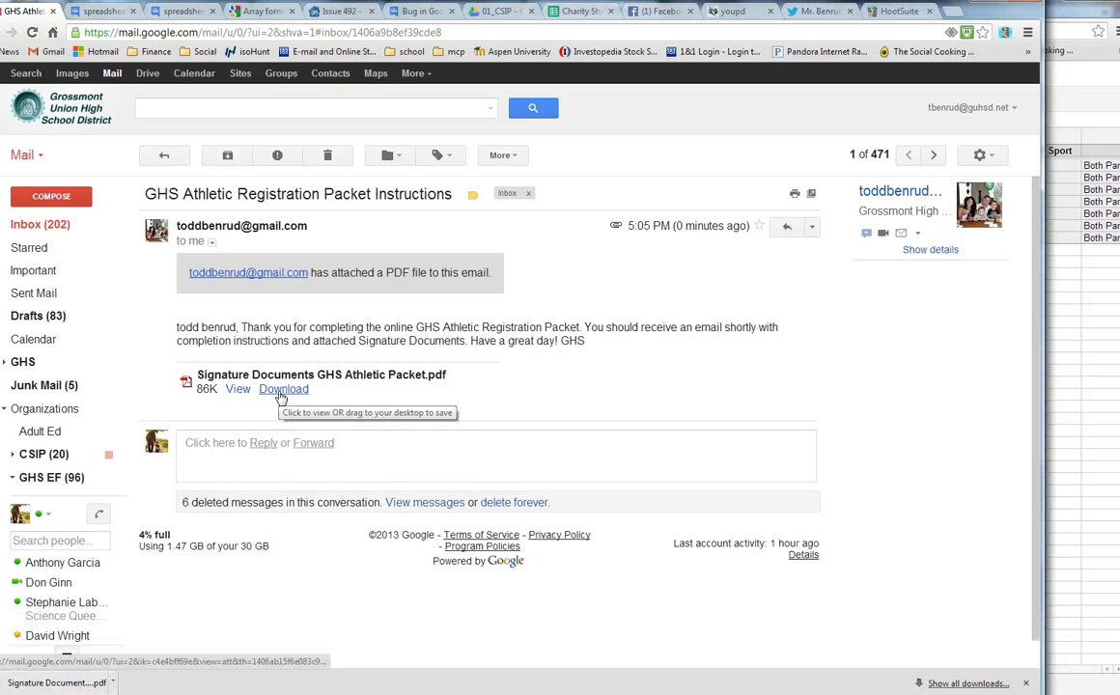
pyautogui.click(87, 684)
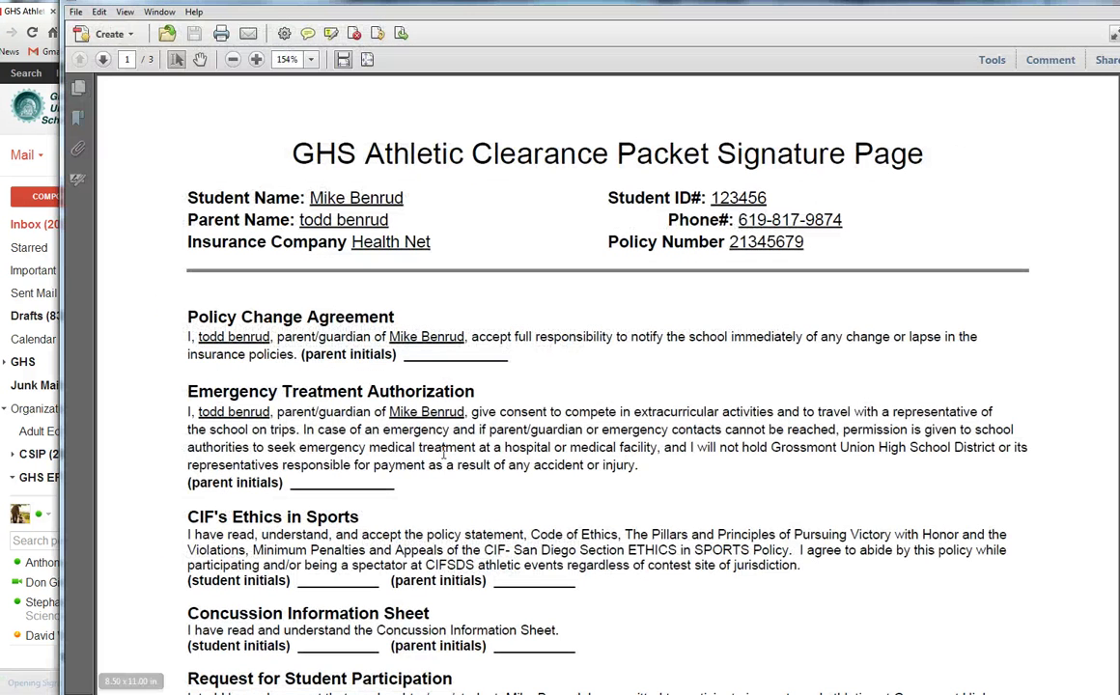
pyautogui.moveTo(214, 196); pyautogui.dragTo(385, 201)
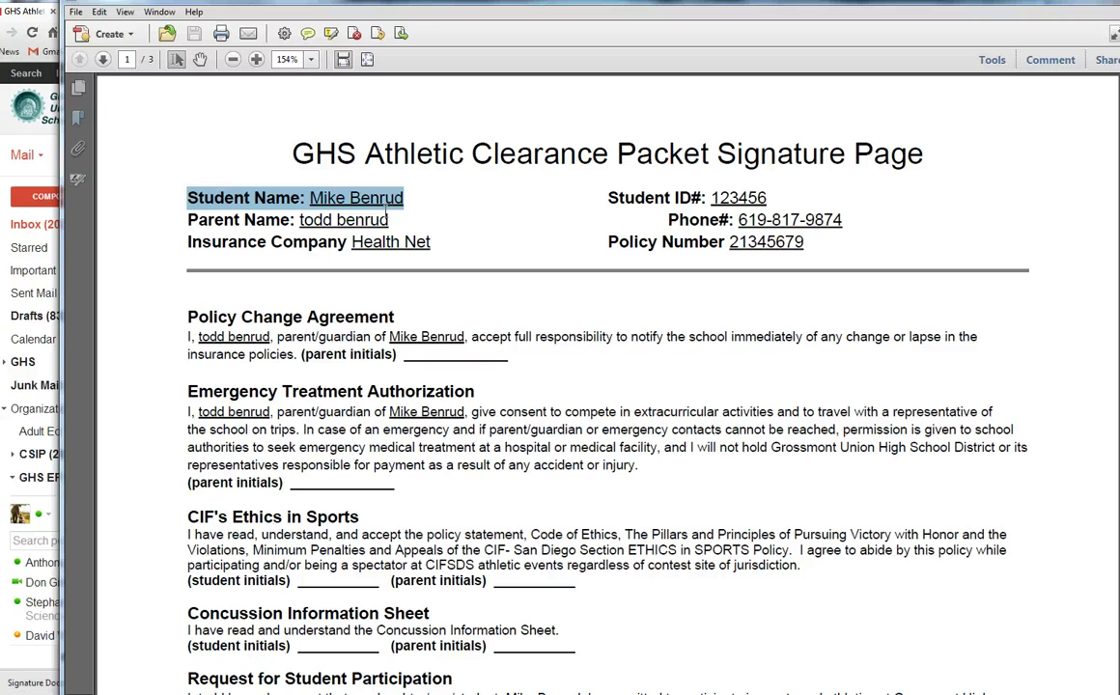
pyautogui.moveTo(209, 223)
pyautogui.mouseDown()
pyautogui.moveTo(372, 221)
pyautogui.moveTo(451, 252)
pyautogui.mouseUp()
pyautogui.moveTo(756, 242); pyautogui.dragTo(950, 247)
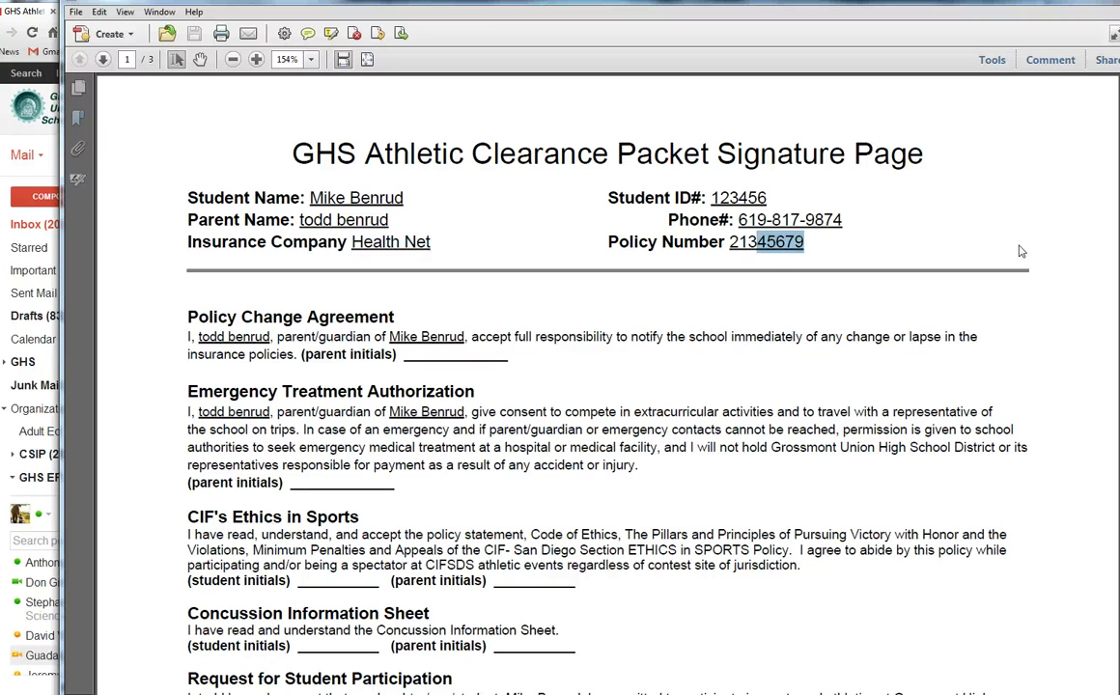
# Read the PDF's signature page from the Policy Change Agreement through the behavior code to the parent and student signature lines
pyautogui.scroll(-1, 463, 328)
pyautogui.scroll(-1, 485, 348)
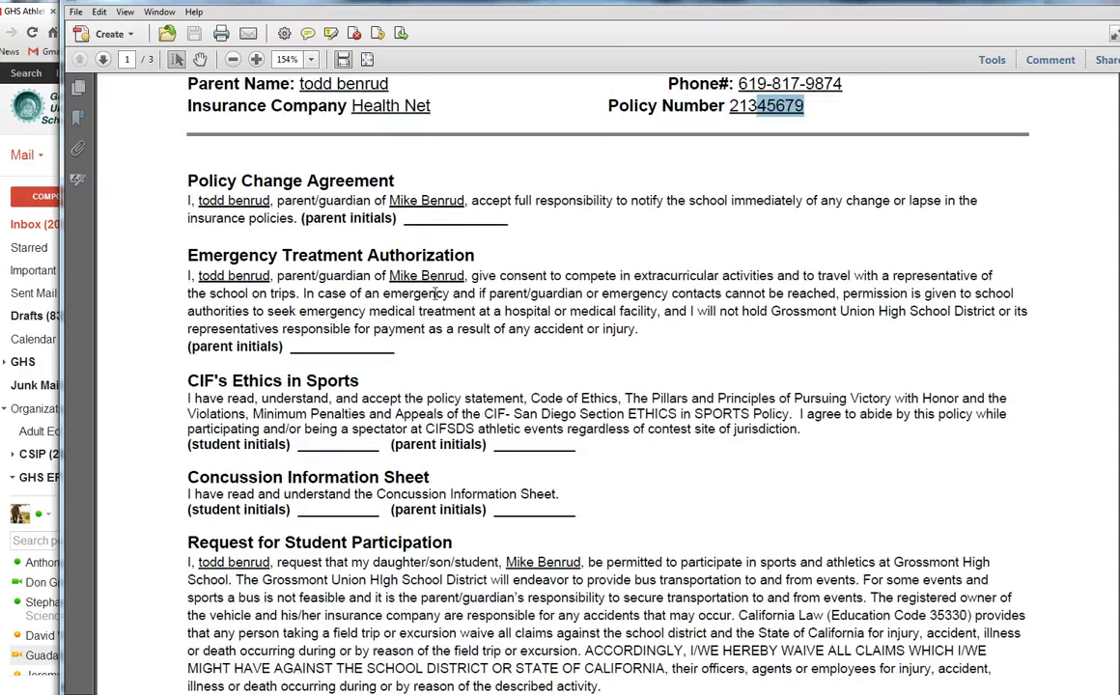
pyautogui.scroll(-2, 437, 292)
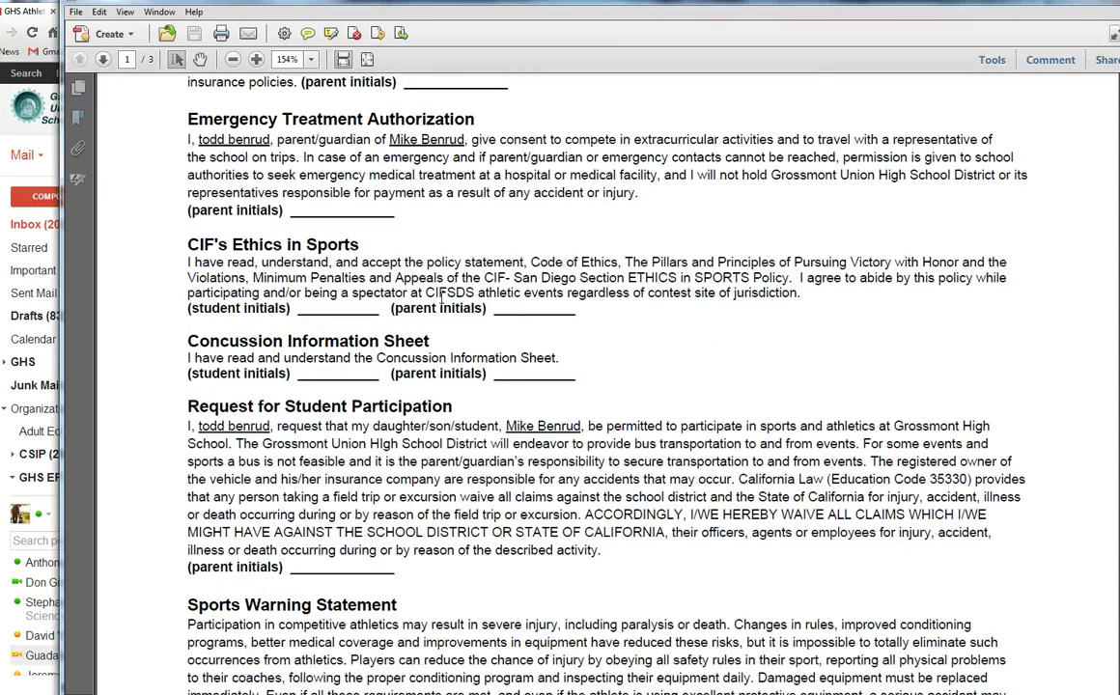
pyautogui.scroll(-3, 441, 295)
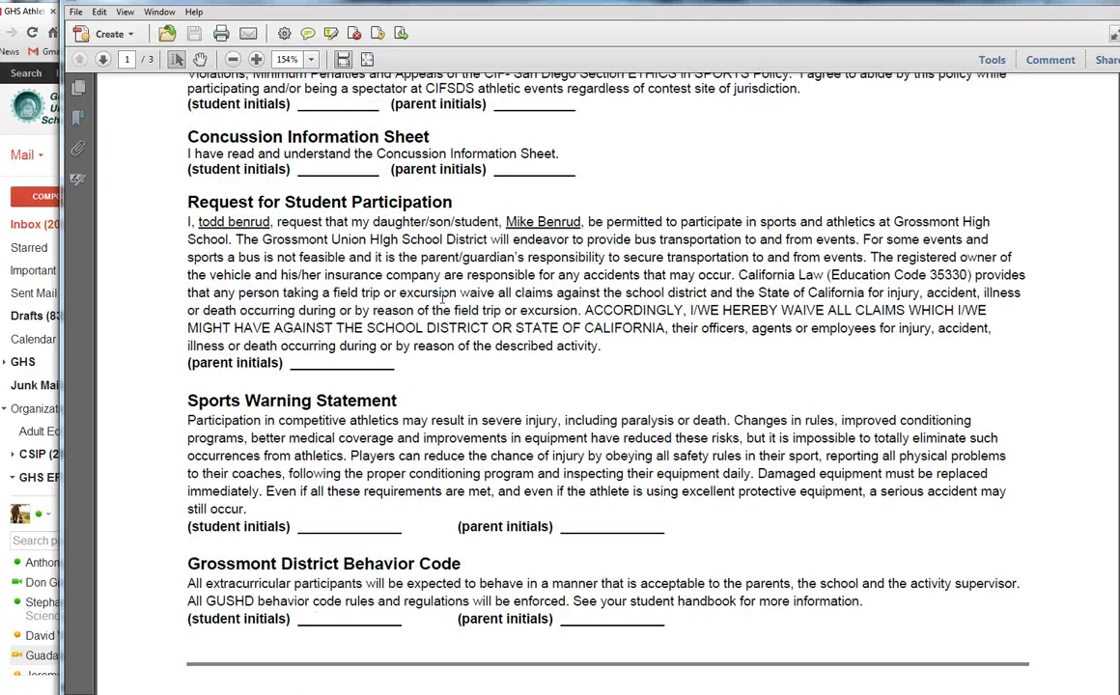
pyautogui.scroll(-6, 443, 295)
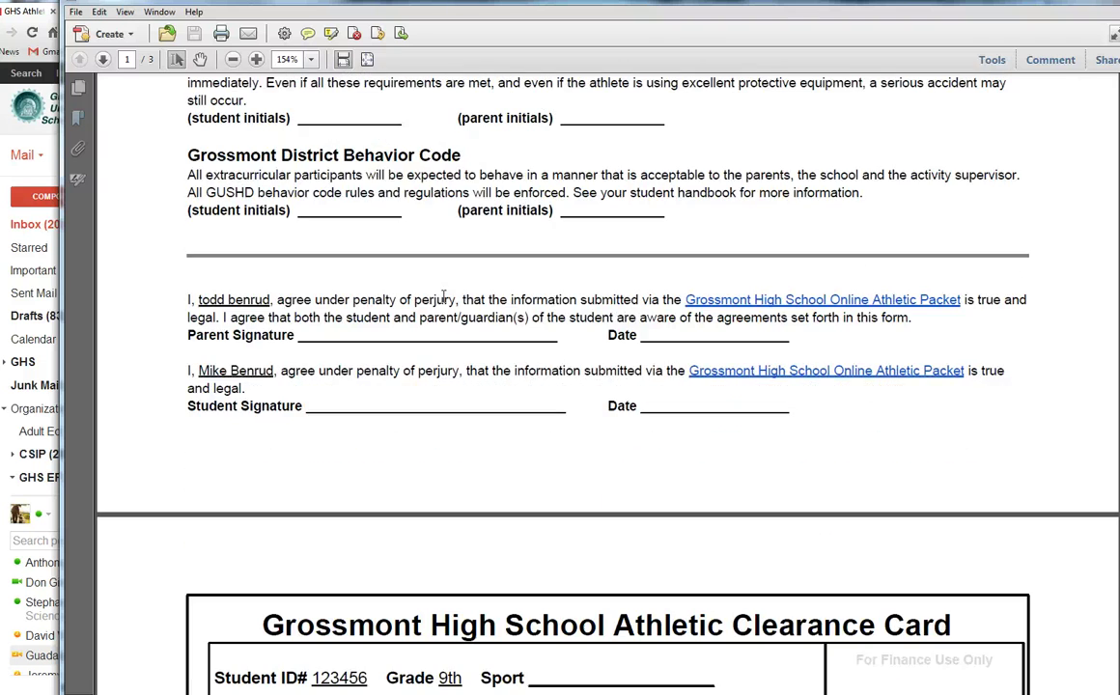
pyautogui.scroll(-7, 338, 394)
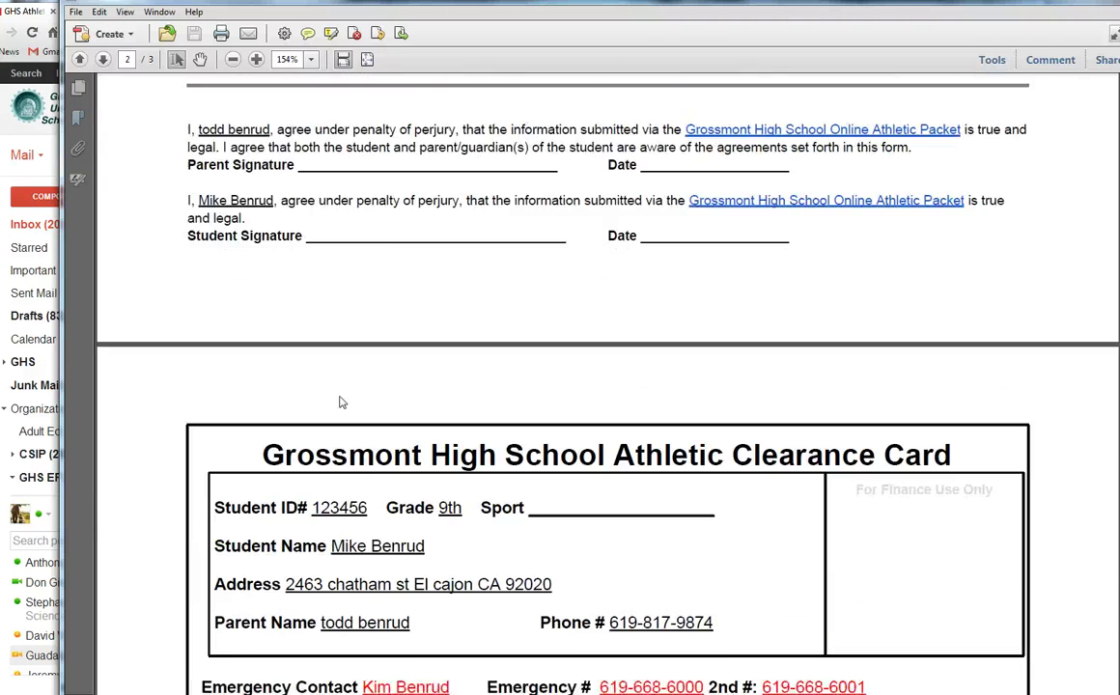
# Review the Athletic Clearance Card on page 2, including student details, emergency contacts, allergies, medications and the insurance declaration
pyautogui.scroll(-1, 338, 395)
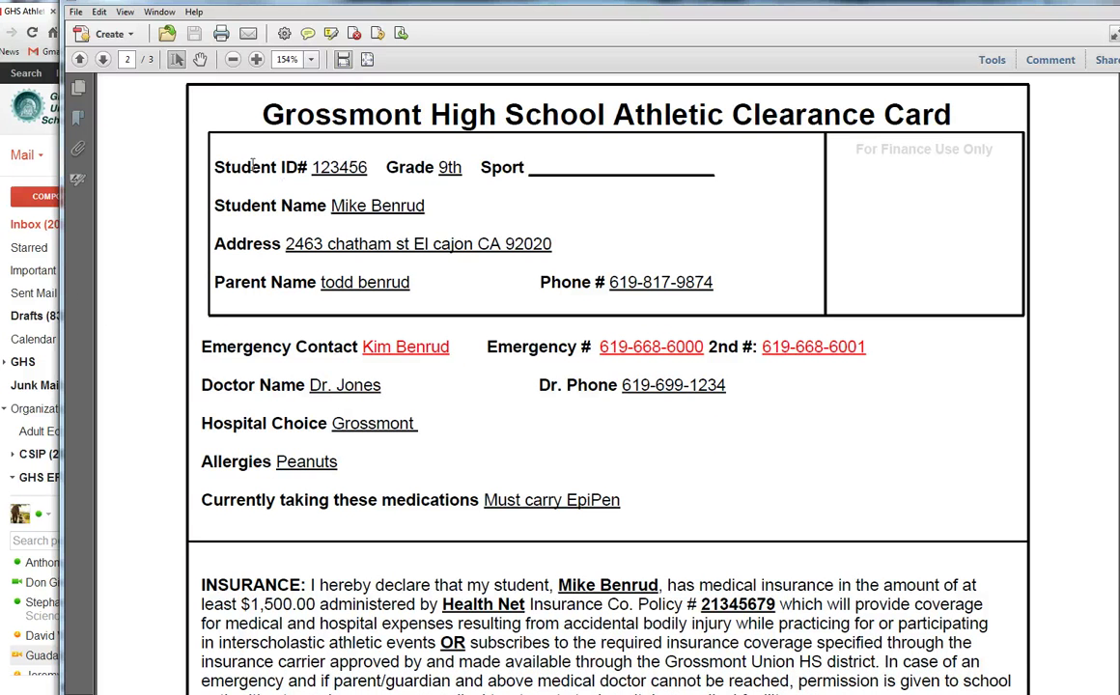
pyautogui.moveTo(251, 164); pyautogui.dragTo(727, 277)
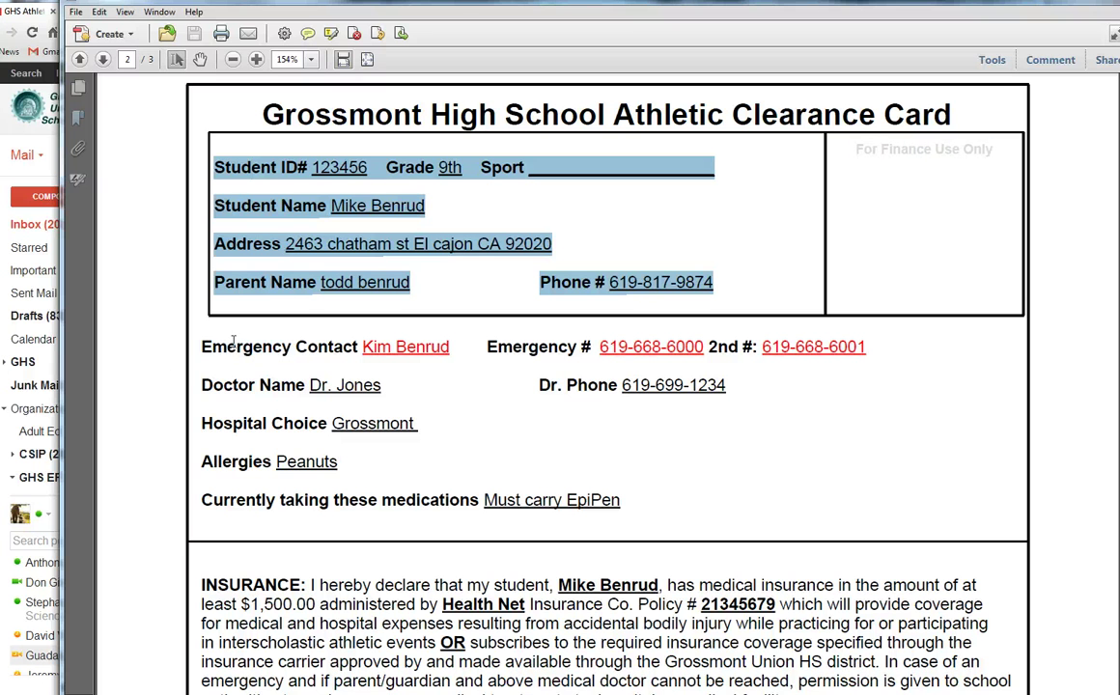
pyautogui.moveTo(232, 340); pyautogui.dragTo(742, 490)
pyautogui.click(770, 501)
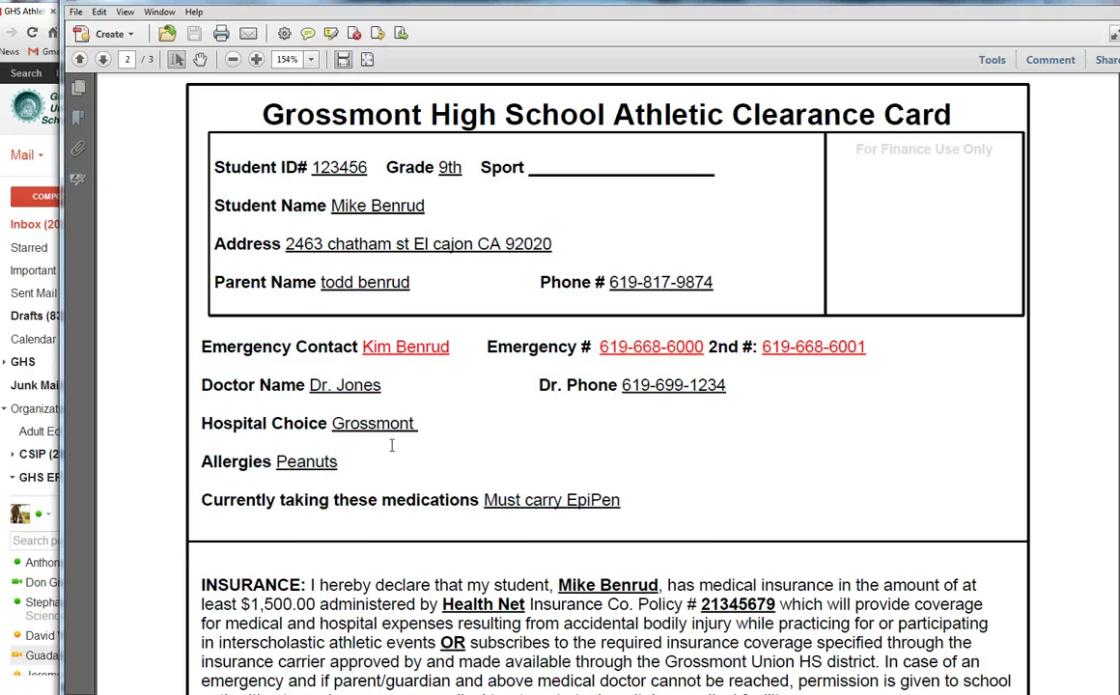
pyautogui.moveTo(202, 461); pyautogui.dragTo(334, 460)
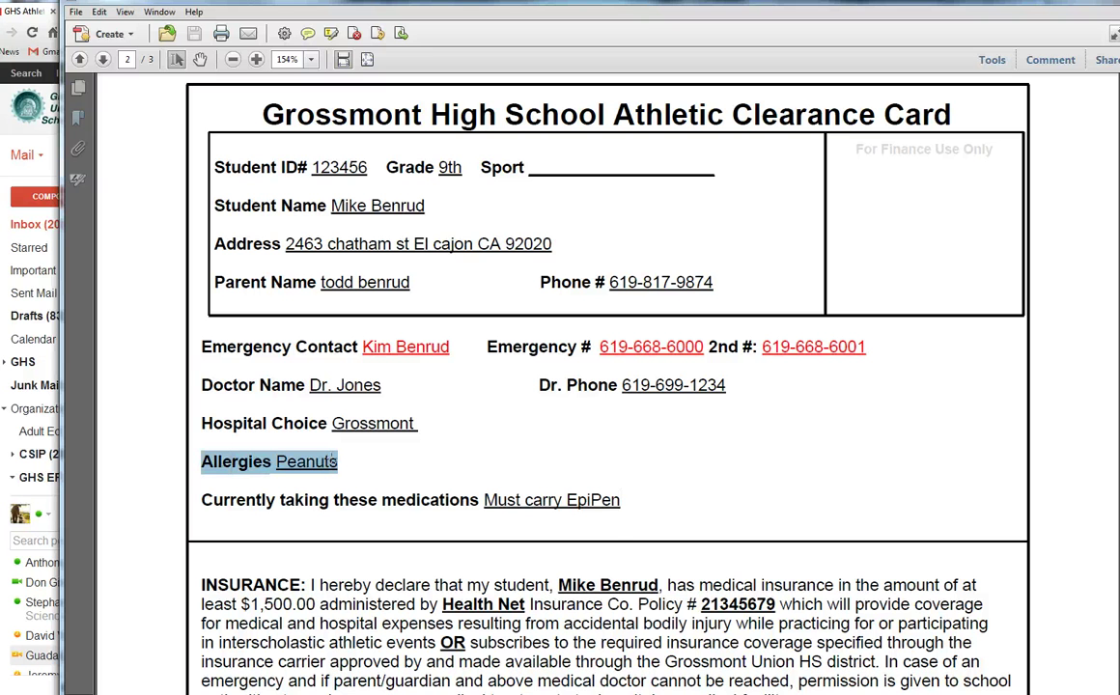
pyautogui.moveTo(484, 500); pyautogui.dragTo(620, 500)
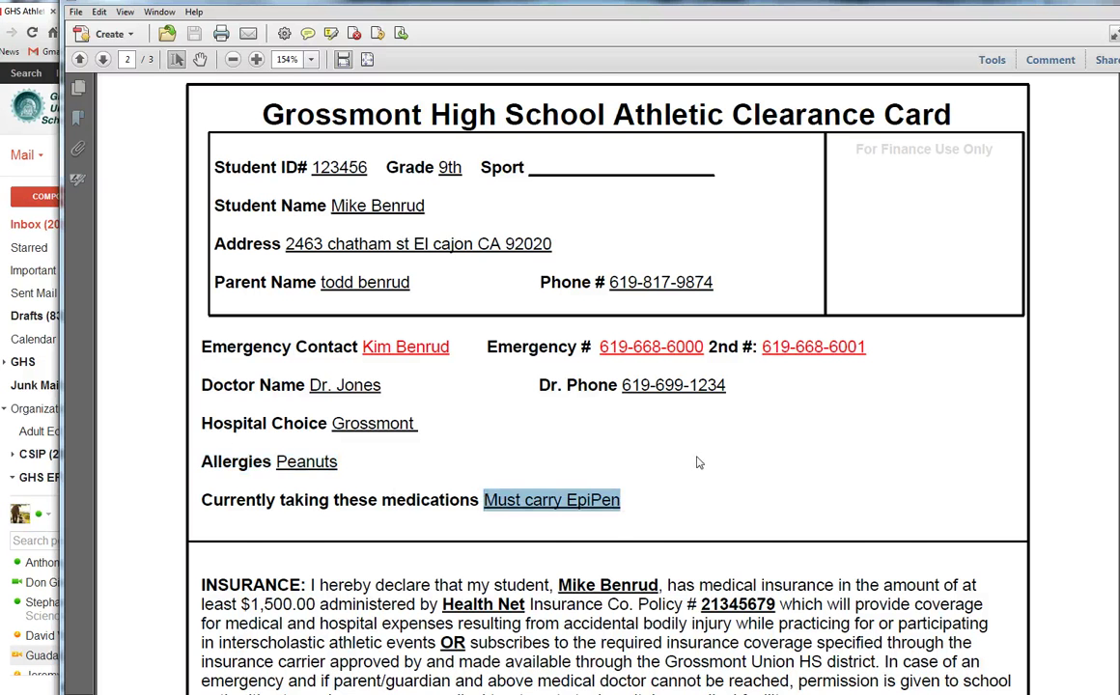
pyautogui.scroll(-3, 693, 462)
pyautogui.scroll(-2, 696, 454)
pyautogui.moveTo(201, 379); pyautogui.dragTo(757, 487)
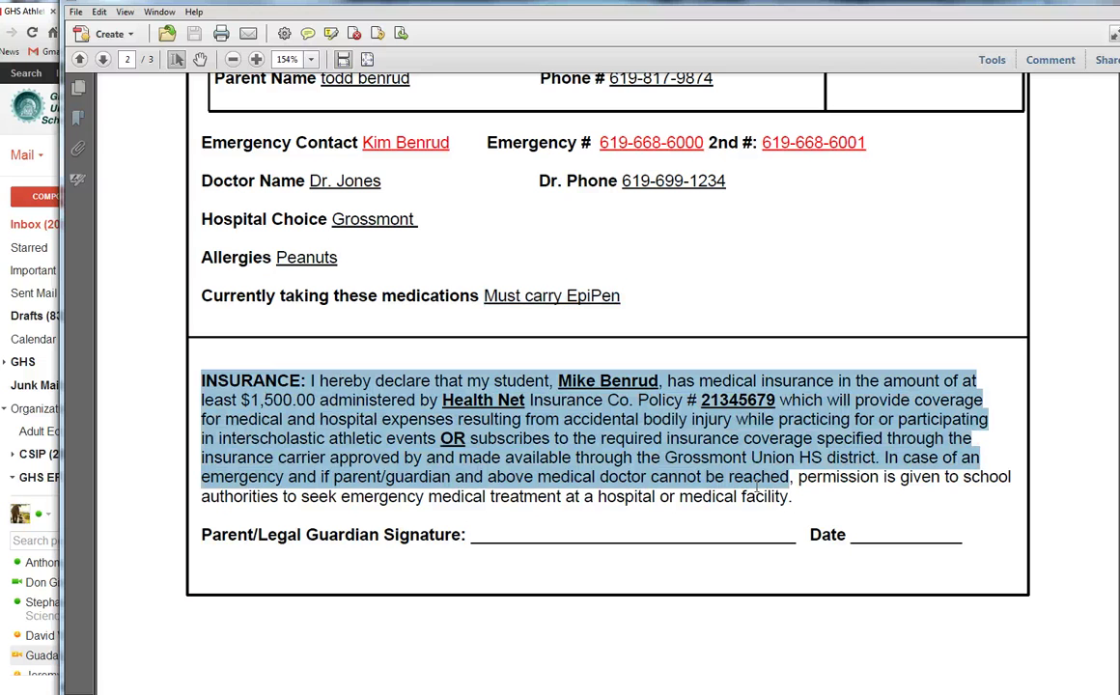
# Review the Physical Exam Form on page 3, from student details and medical history to the physician's section, and leave the PDF
pyautogui.scroll(-10, 654, 458)
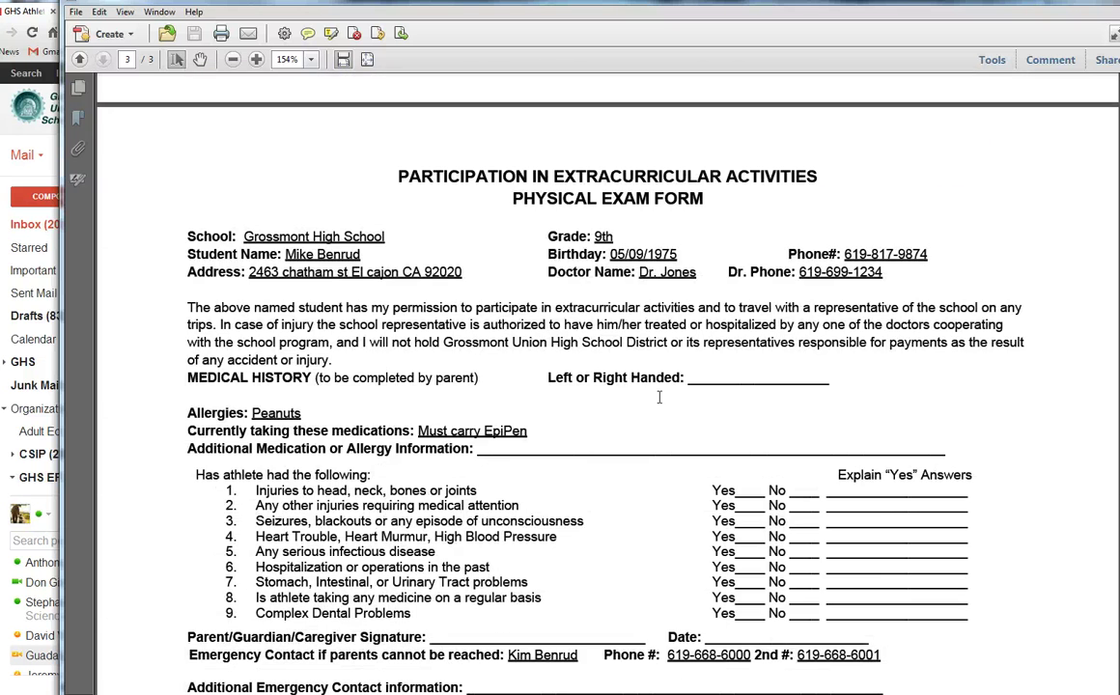
pyautogui.scroll(-1, 631, 393)
pyautogui.moveTo(186, 198); pyautogui.dragTo(819, 577)
pyautogui.scroll(-5, 825, 581)
pyautogui.scroll(-7, 820, 568)
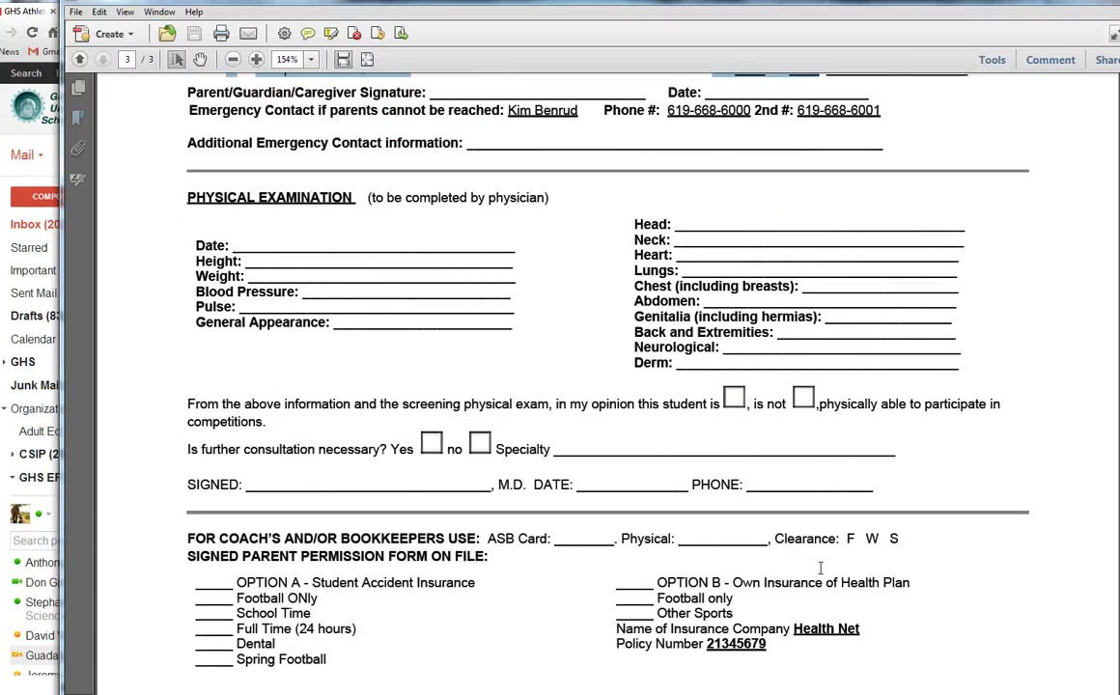
pyautogui.scroll(8, 619, 586)
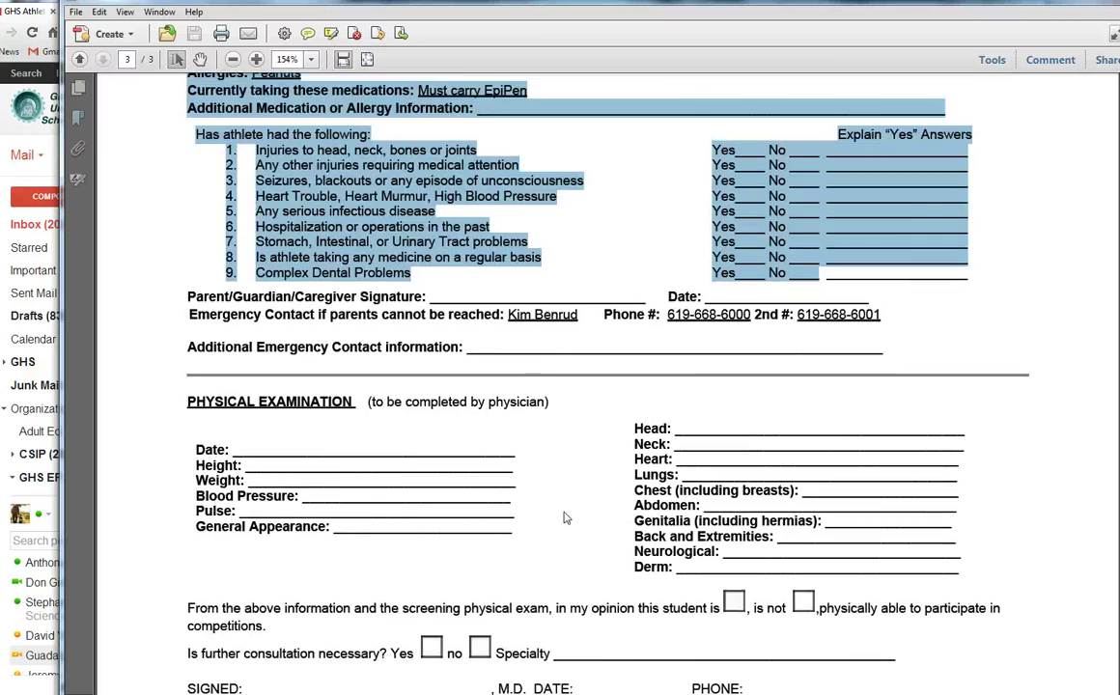
pyautogui.click(435, 393)
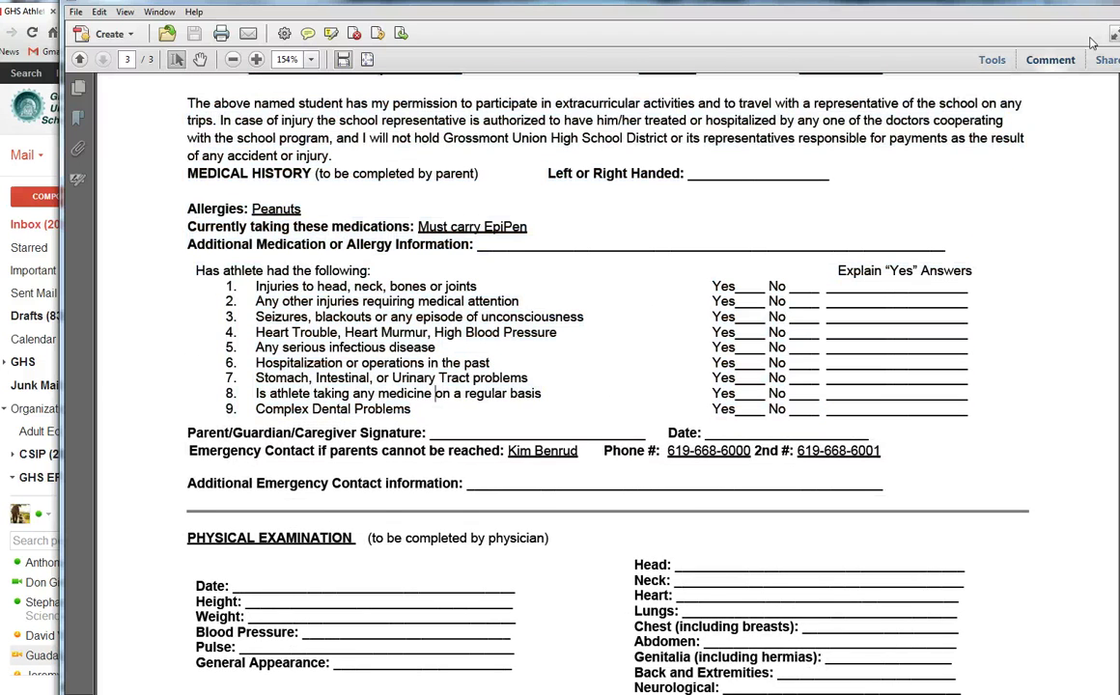
pyautogui.click(973, 2)
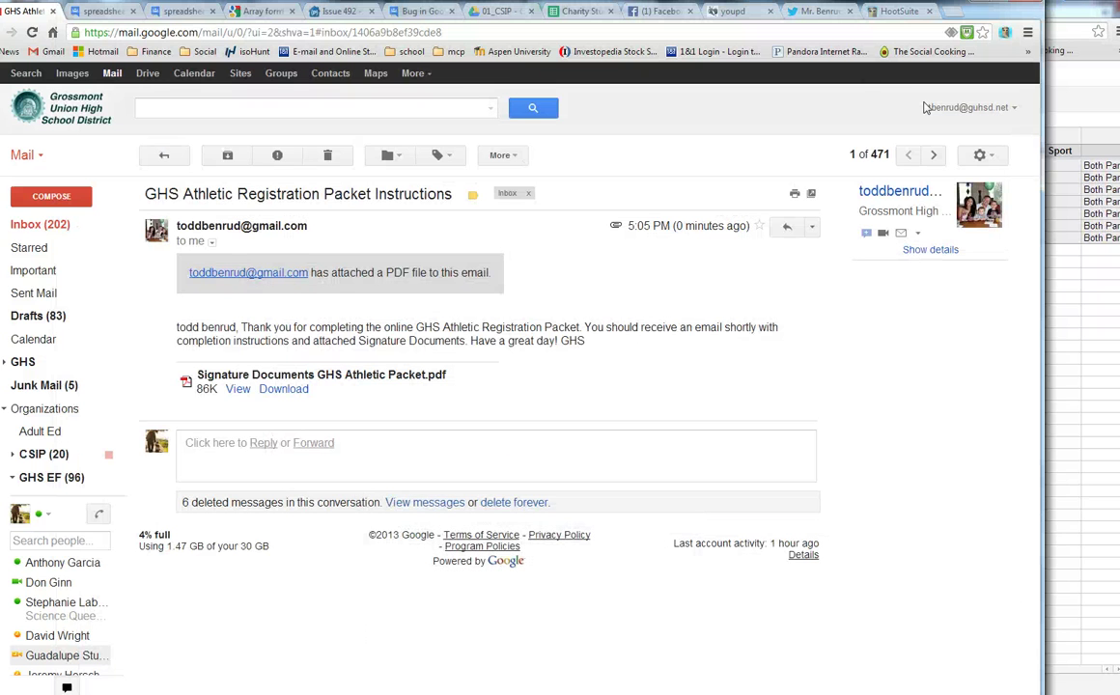
# Return to the filled-in online athletic packet form in the other browser window and set the intended fall sport to Football
pyautogui.click(1073, 79)
pyautogui.click(1016, 79)
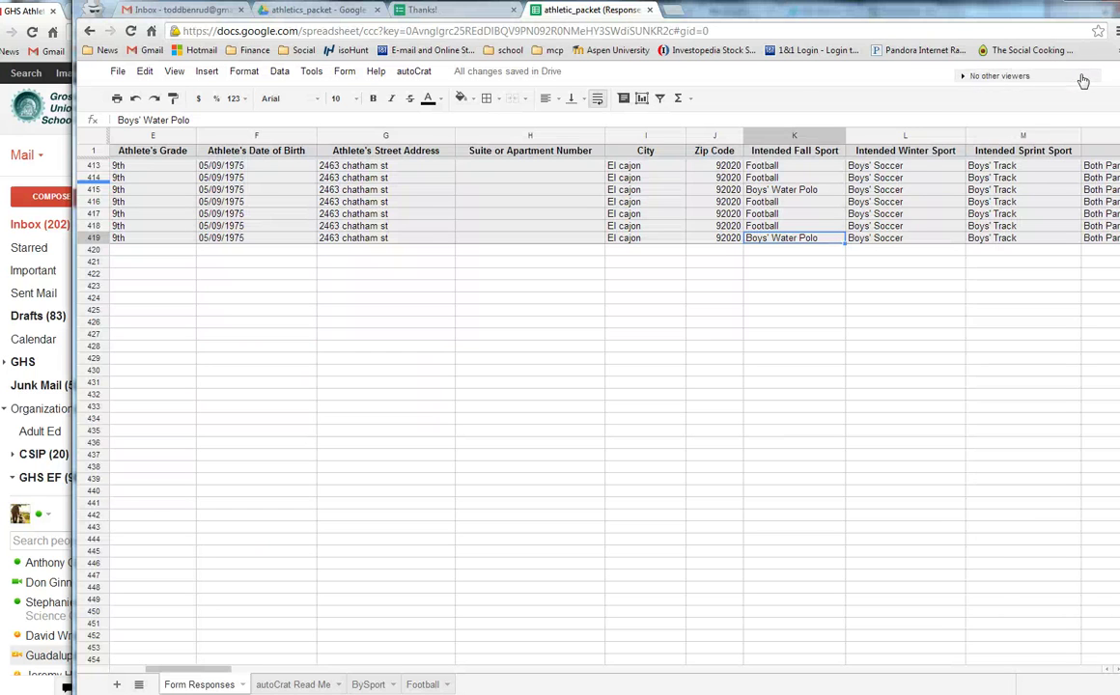
pyautogui.click(422, 11)
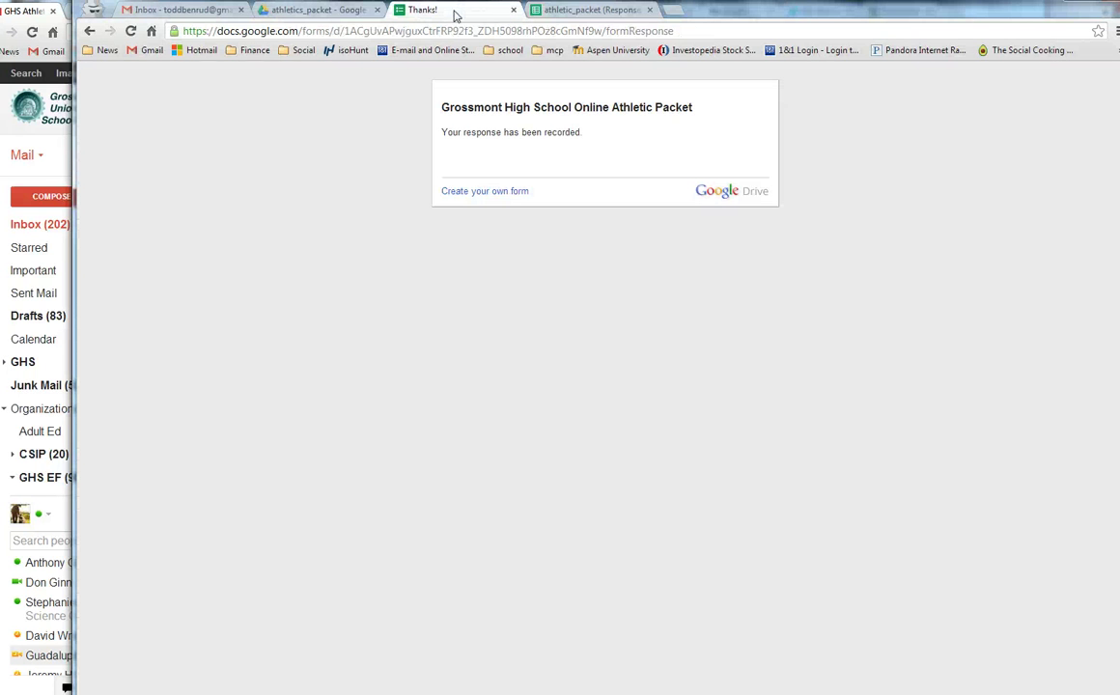
pyautogui.click(89, 31)
pyautogui.scroll(20, 633, 372)
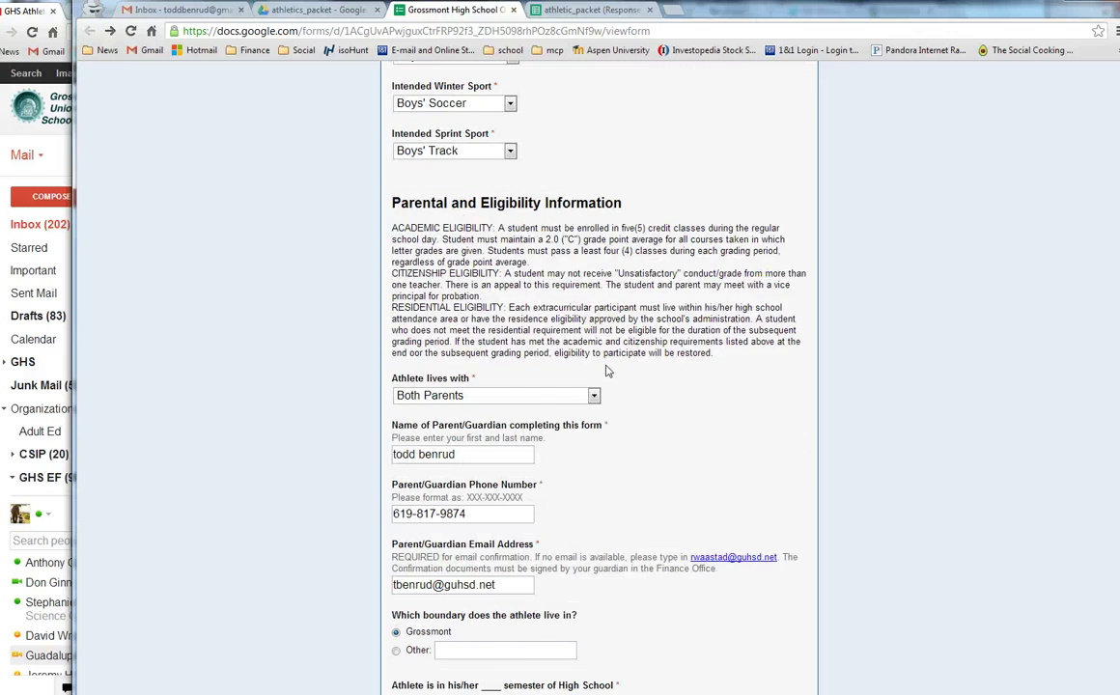
pyautogui.scroll(5, 608, 372)
pyautogui.click(513, 554)
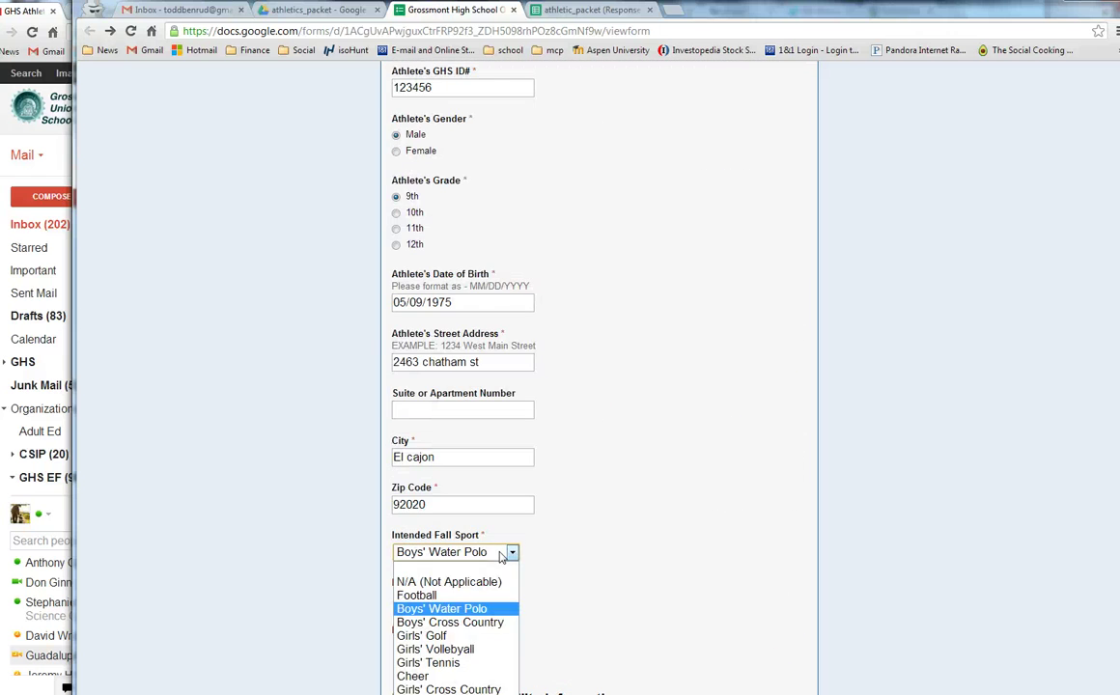
pyautogui.click(435, 591)
# Replace the athlete's first name in the Athlete's Information section with a different first name
pyautogui.scroll(3, 453, 272)
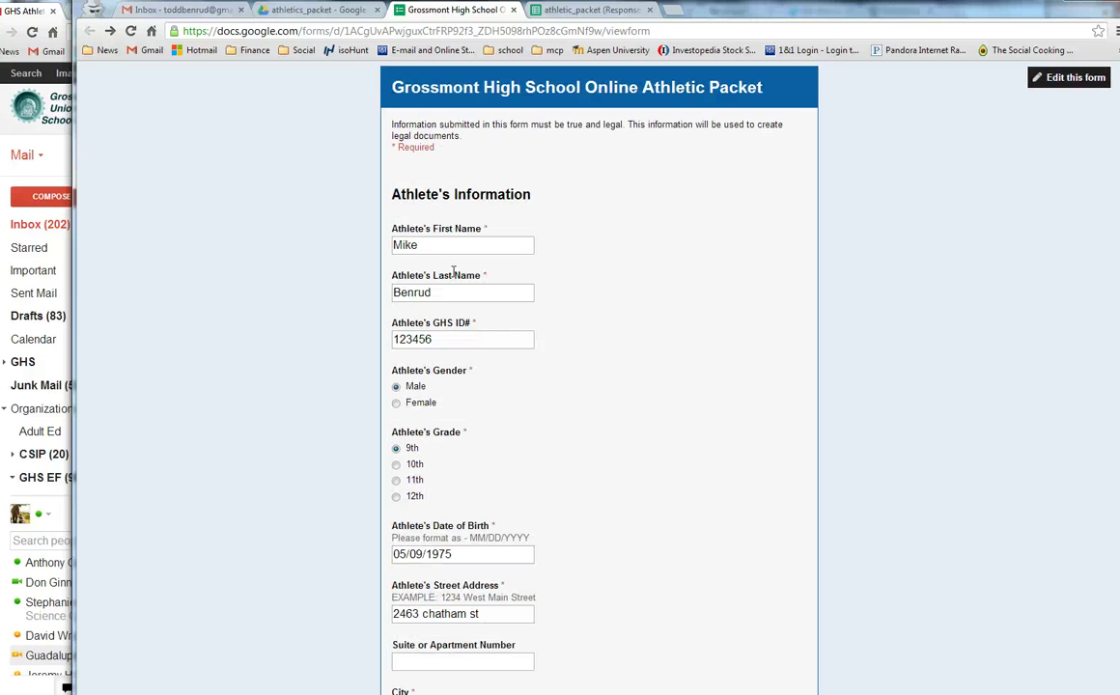
pyautogui.moveTo(457, 241); pyautogui.dragTo(329, 250)
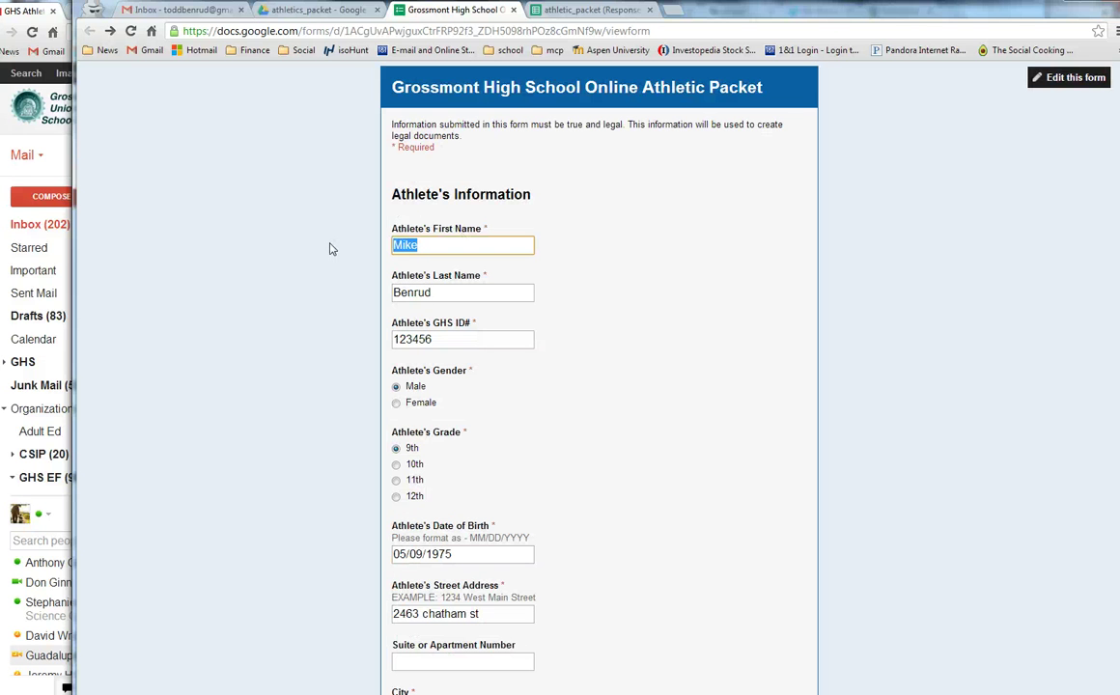
pyautogui.write('Do')
pyautogui.click(321, 249)
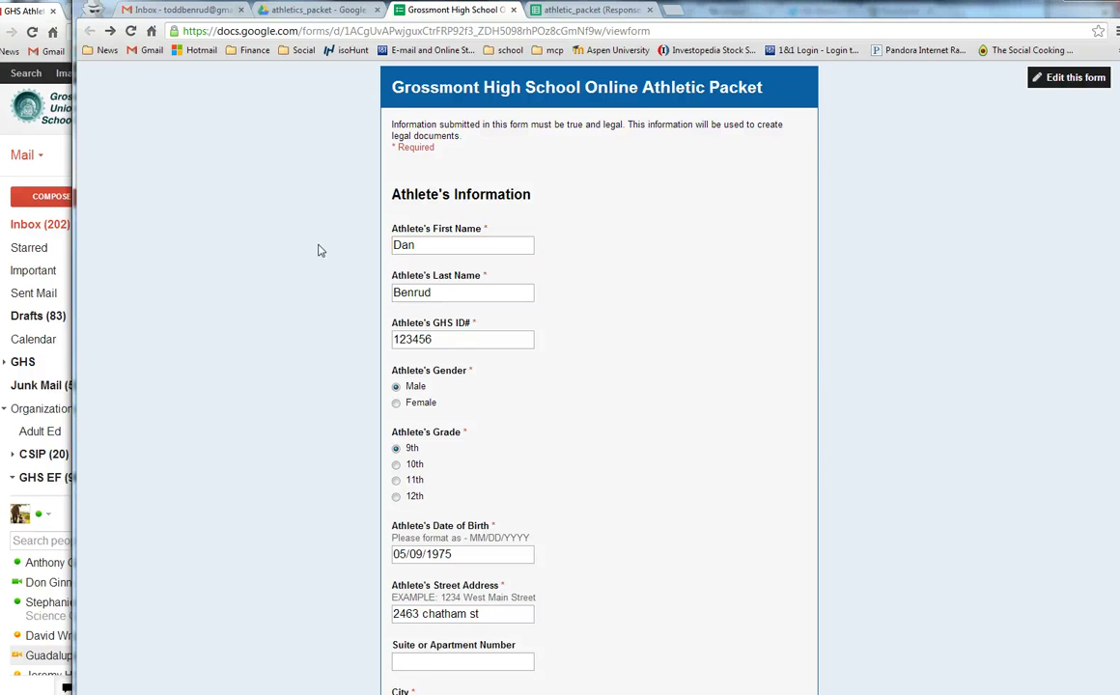
# Keep the remaining form answers as filled in and submit the Grossmont High School Online Athletic Packet
pyautogui.scroll(-3, 524, 302)
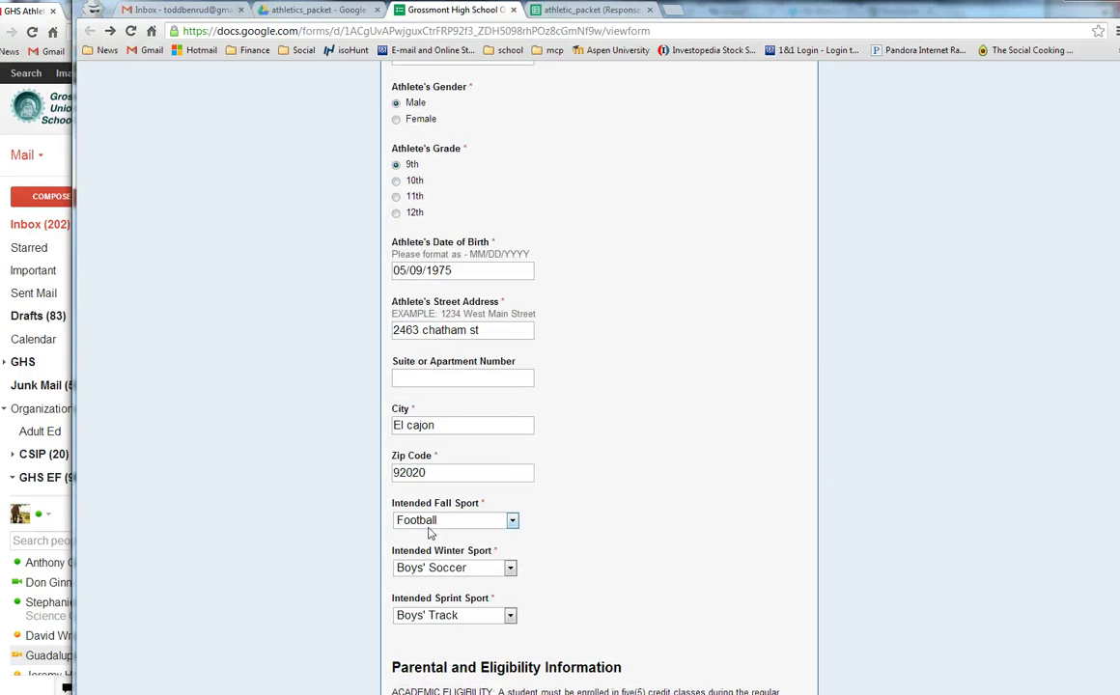
pyautogui.scroll(-4, 595, 499)
pyautogui.scroll(-8, 595, 499)
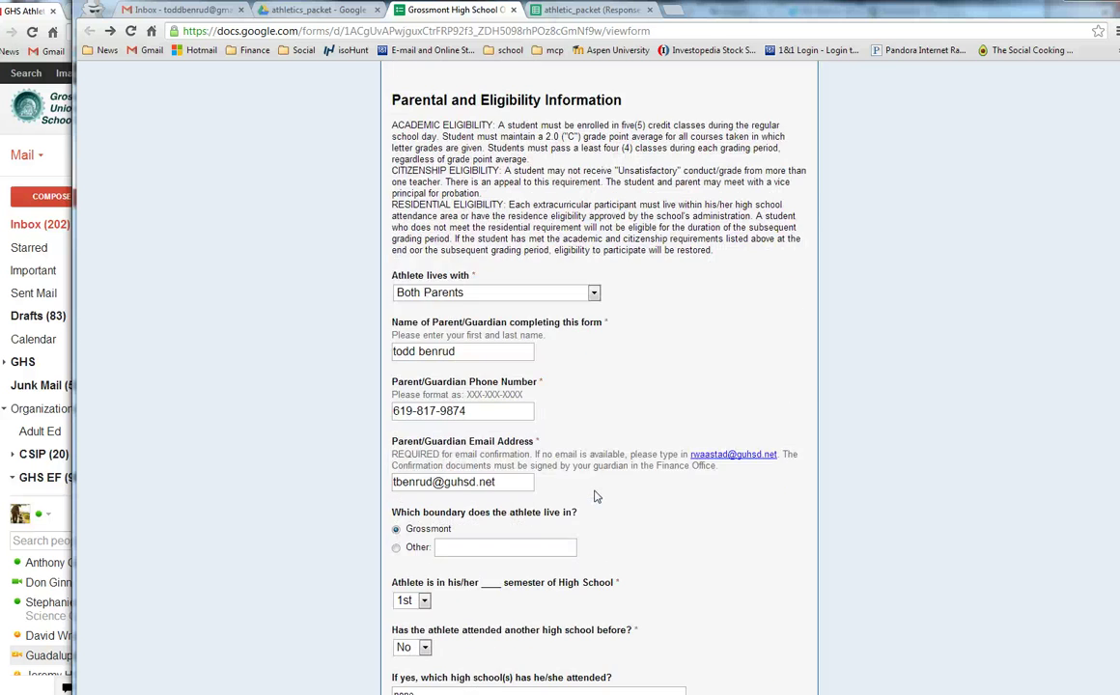
pyautogui.scroll(-10, 596, 503)
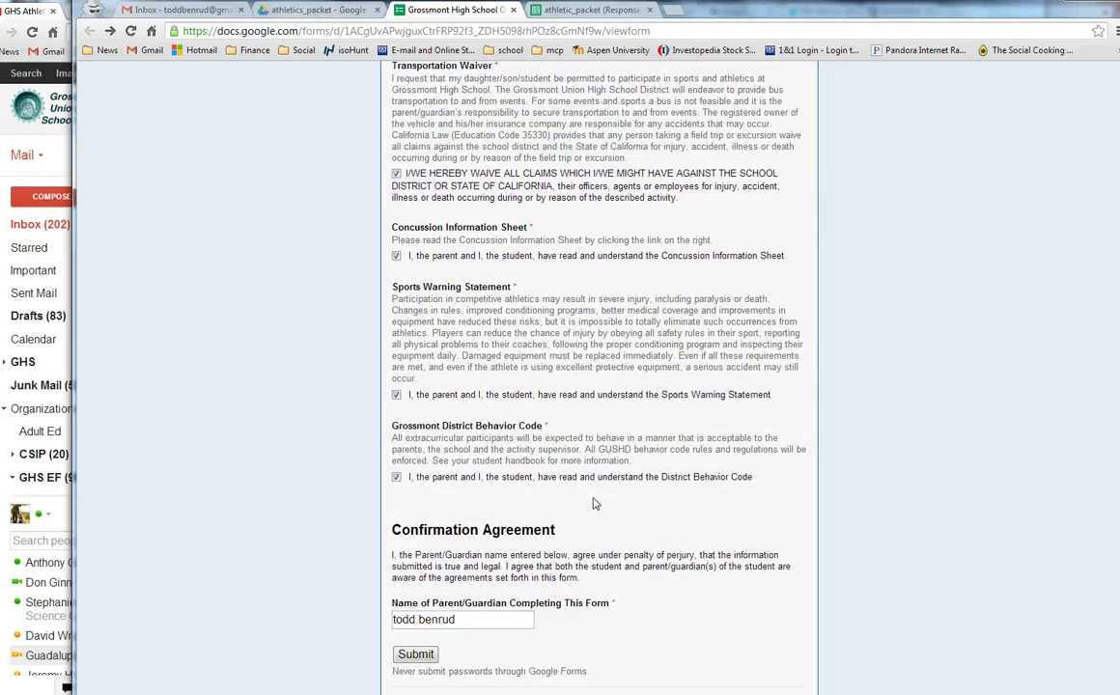
pyautogui.click(425, 617)
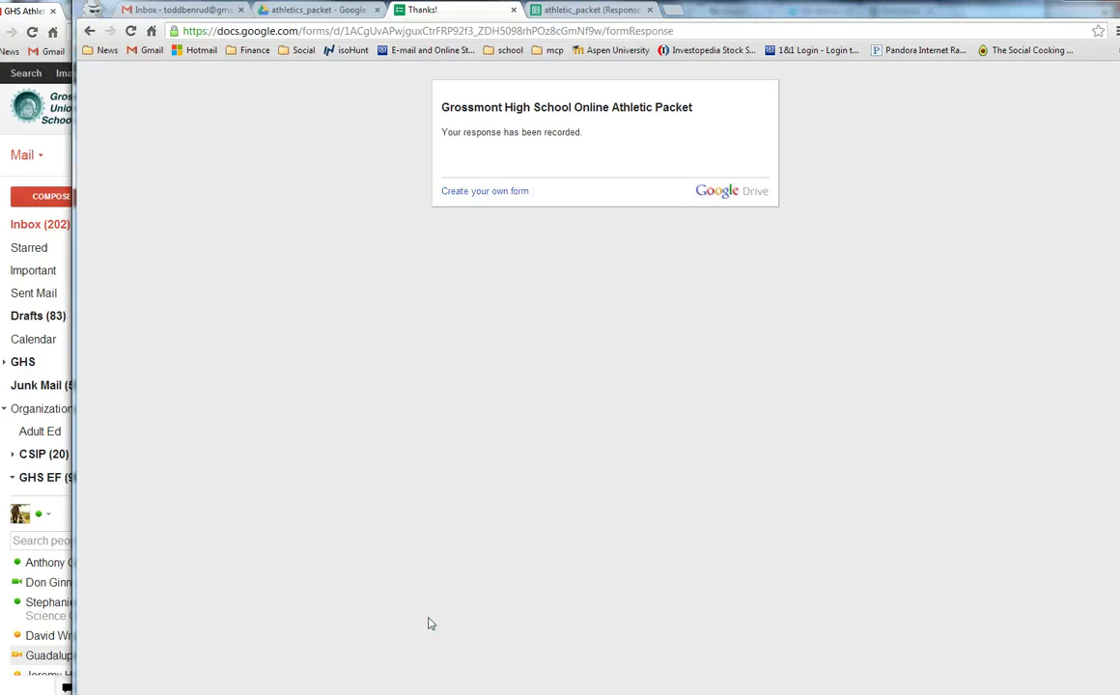
# Compare the first names in rows 420 and 419 of the Form Responses sheet in the athletic_packet spreadsheet
pyautogui.click(523, 11)
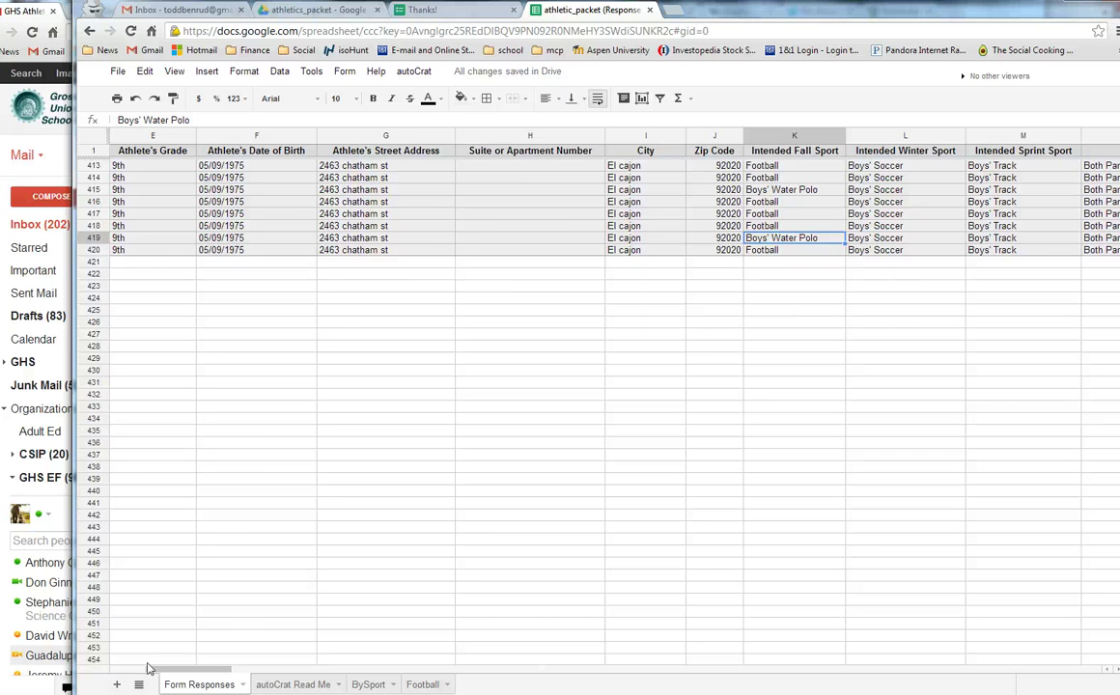
pyautogui.moveTo(169, 674); pyautogui.dragTo(101, 674)
pyautogui.click(227, 251)
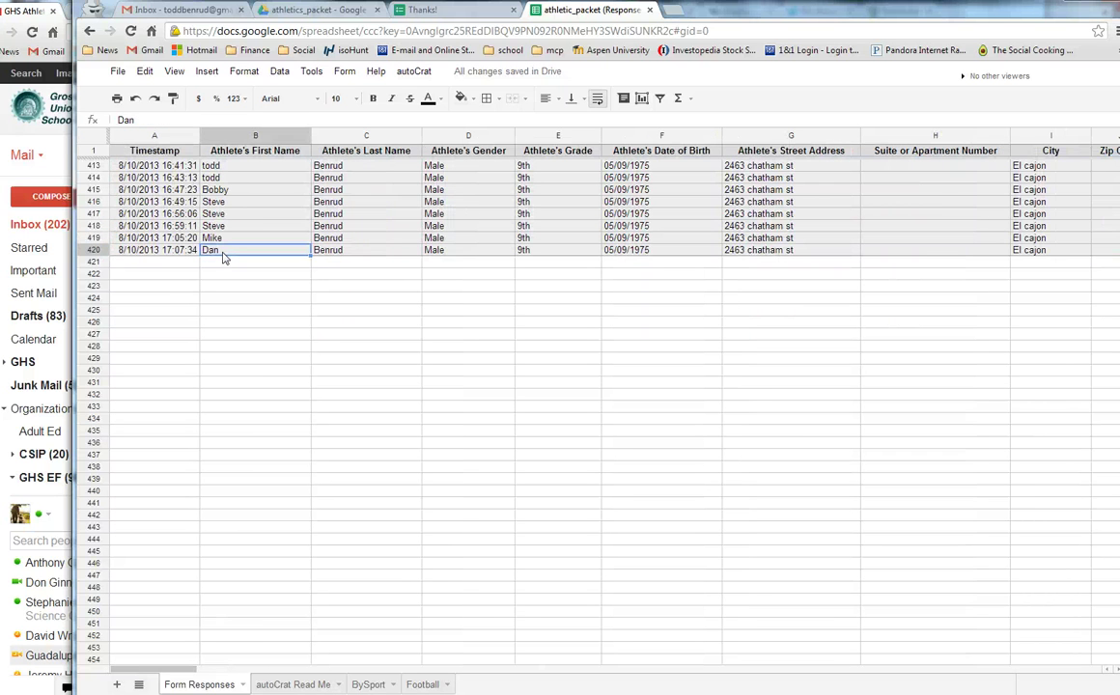
pyautogui.click(224, 240)
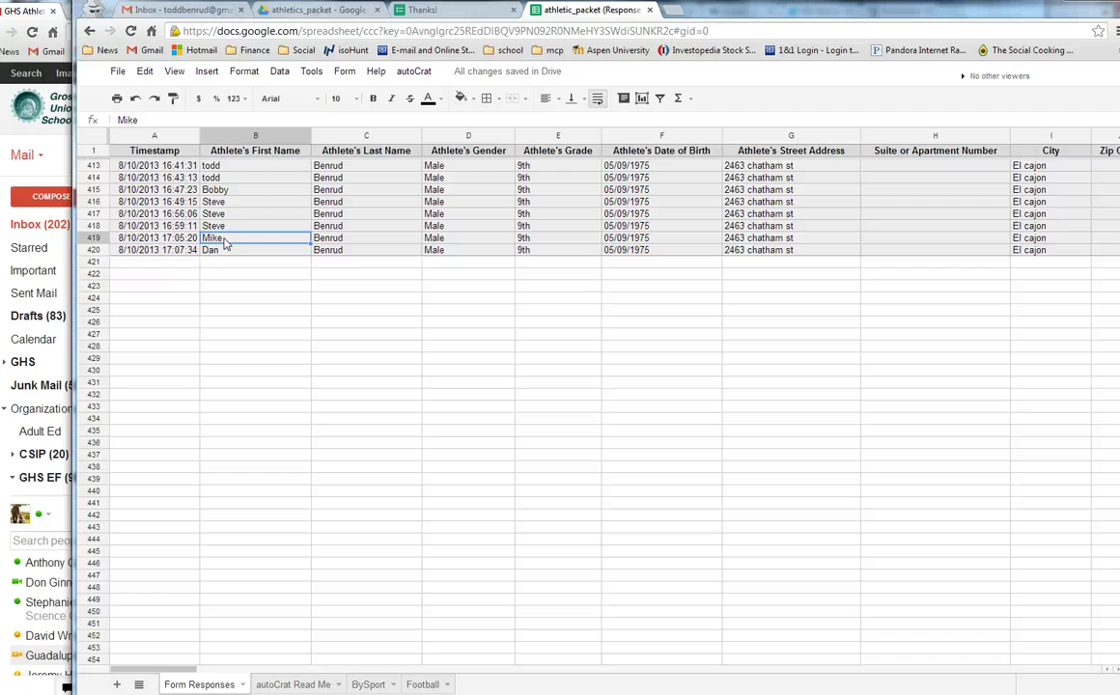
# Compare the athletes' intended sports in rows 420 and 419 on the BySport sheet
pyautogui.click(367, 684)
pyautogui.click(390, 443)
pyautogui.click(94, 276)
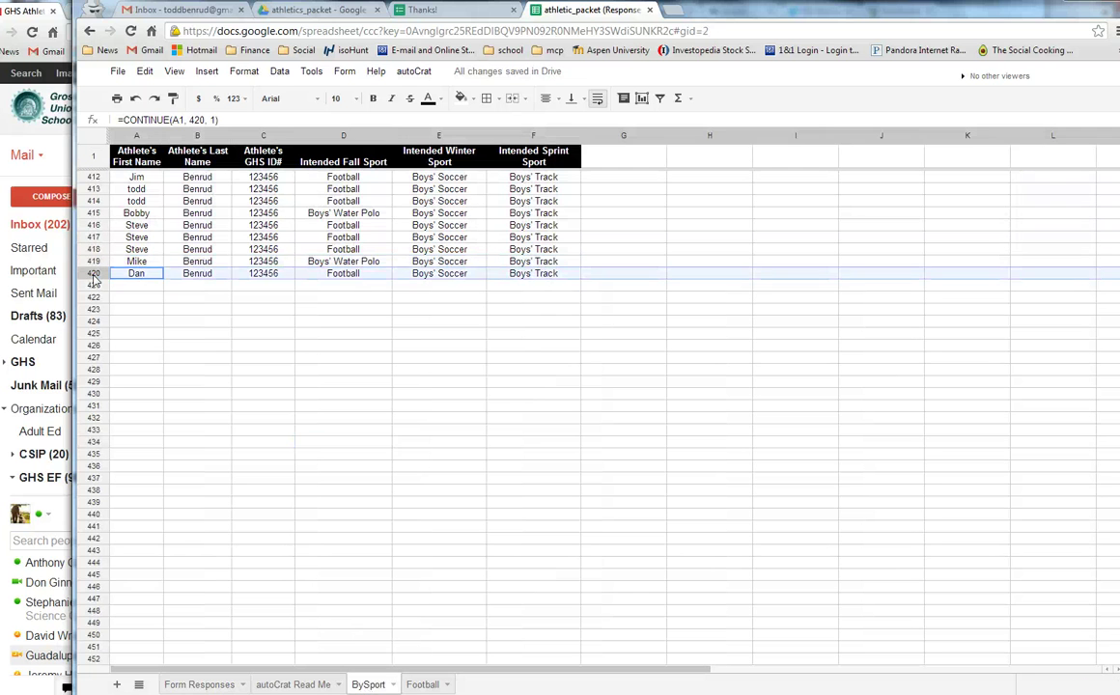
pyautogui.click(94, 263)
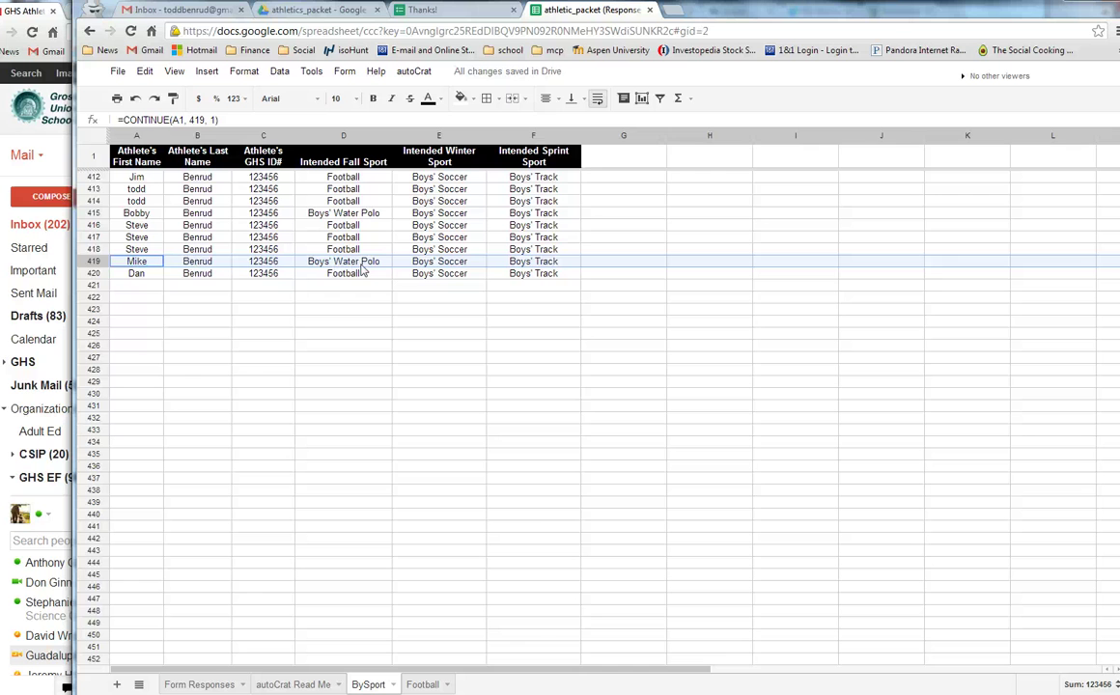
# Check the new athlete's row 211 on the Football sheet and return to the form's response confirmation page
pyautogui.click(425, 684)
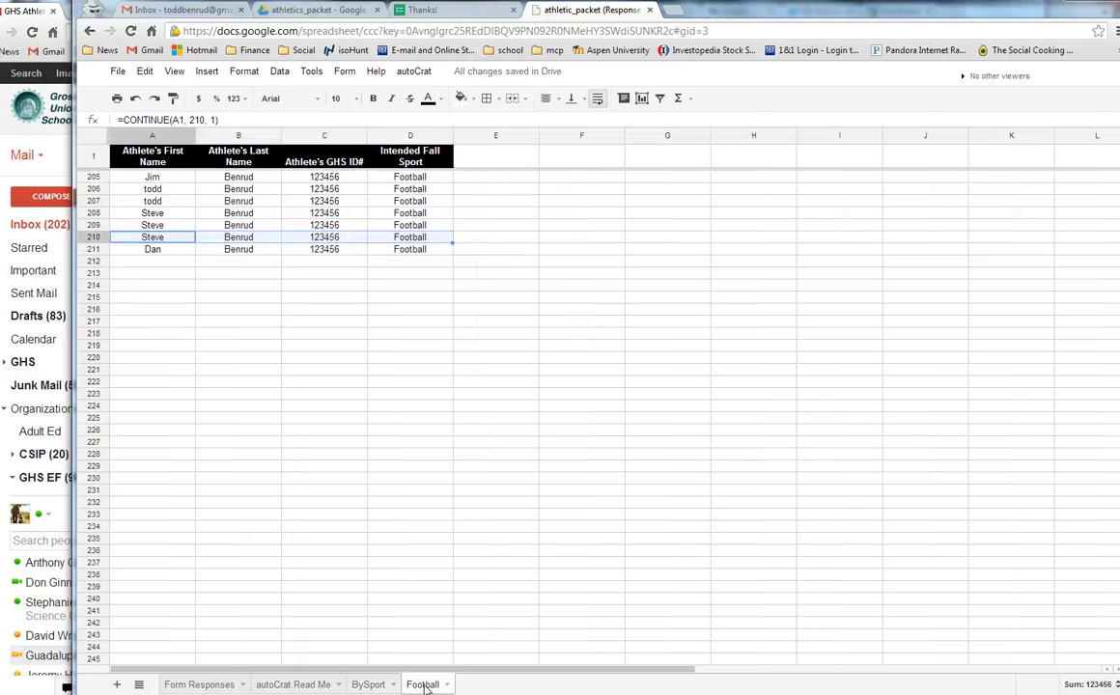
pyautogui.click(93, 249)
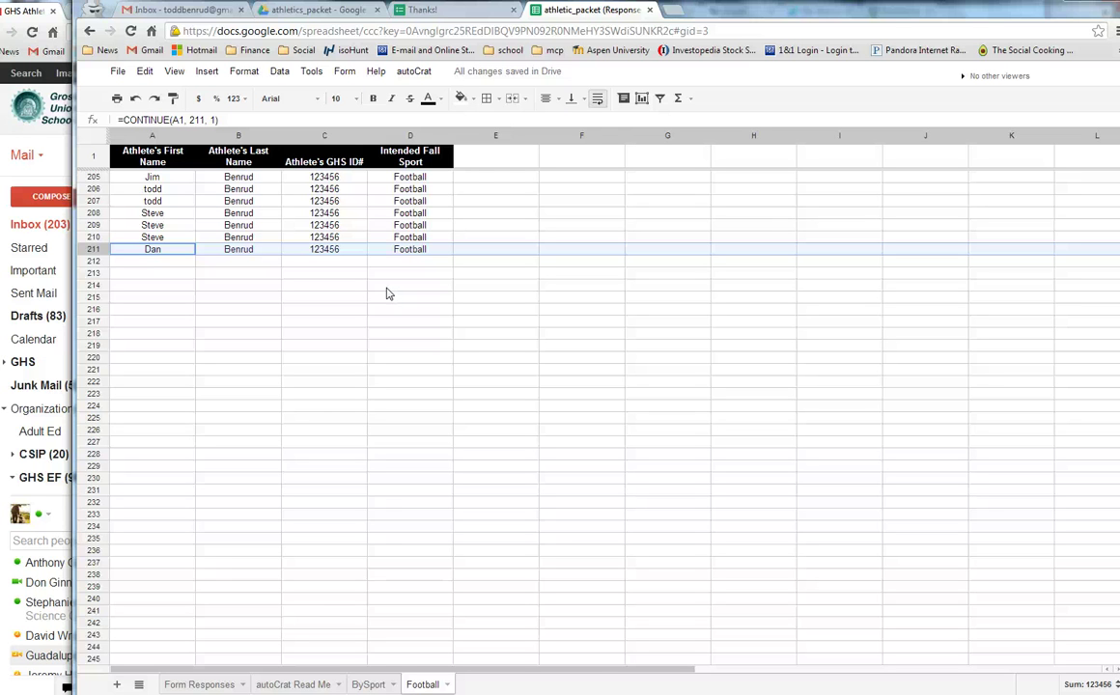
pyautogui.click(431, 17)
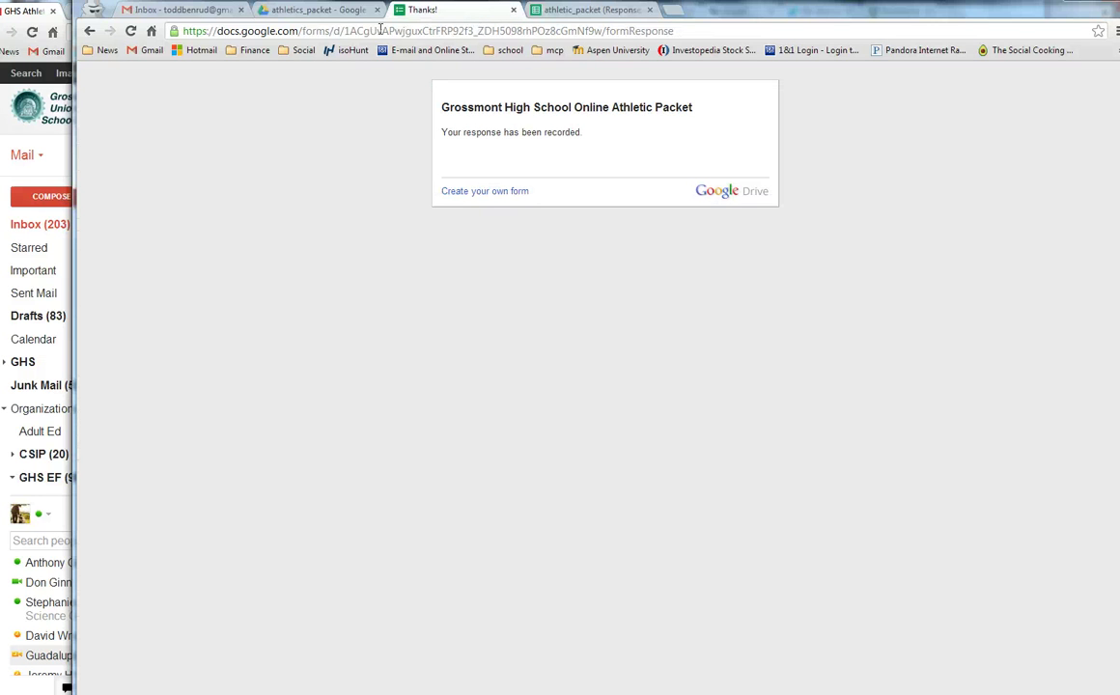